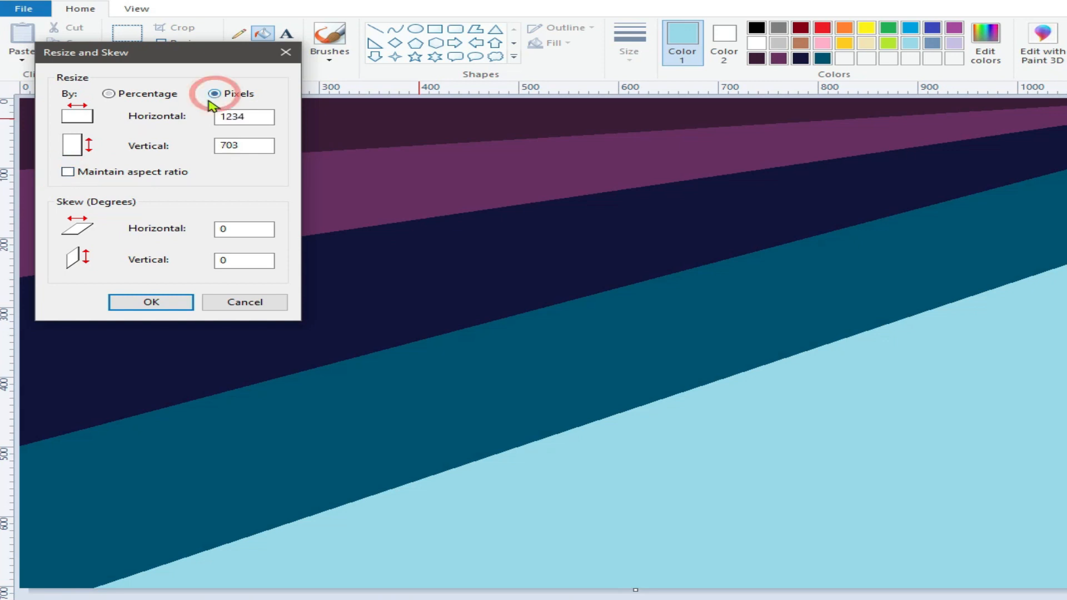
# Copy the image's horizontal pixel size and resize the image to 1 pixel wide, leaving its height unchanged
pyautogui.moveTo(262, 116); pyautogui.dragTo(218, 116)
pyautogui.rightClick(235, 116)
pyautogui.click(286, 149)
pyautogui.write('1')
pyautogui.click(151, 302)
# Resize the image horizontally by pixels to the copied 1234 value, stretching the bands into a smooth gradient
pyautogui.click(169, 42)
pyautogui.click(236, 92)
pyautogui.rightClick(268, 114)
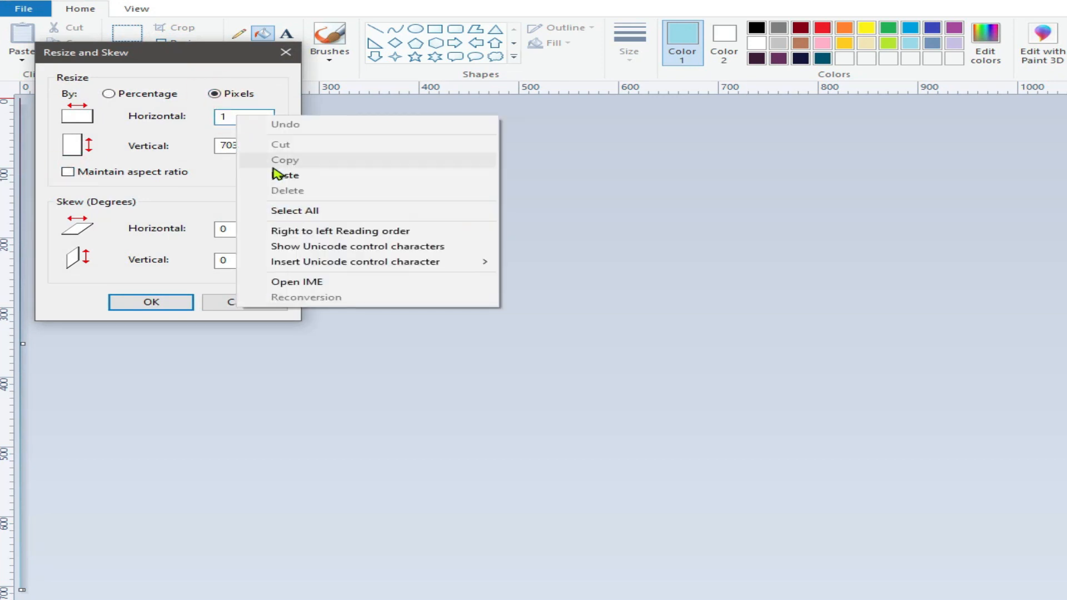
pyautogui.click(278, 174)
pyautogui.click(164, 300)
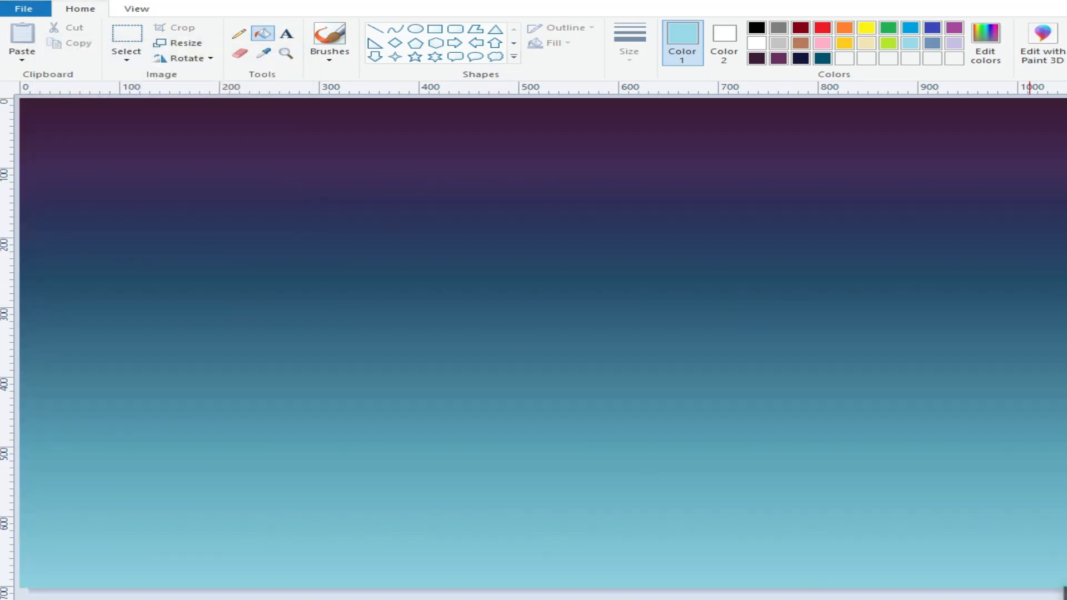
pyautogui.hotkey('ctrl', 'a')
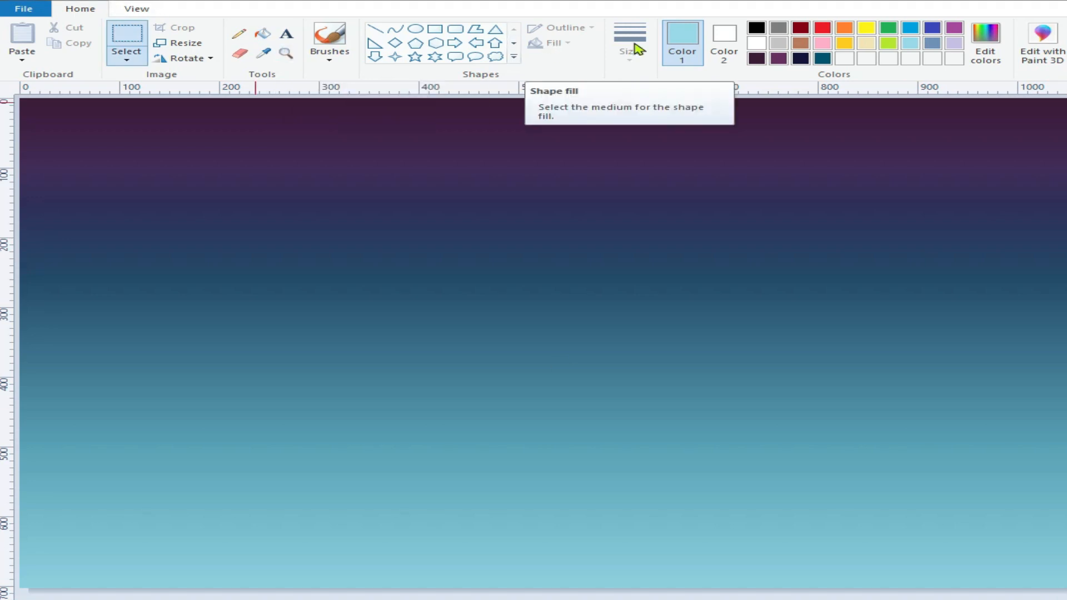
pyautogui.click(954, 28)
pyautogui.click(375, 29)
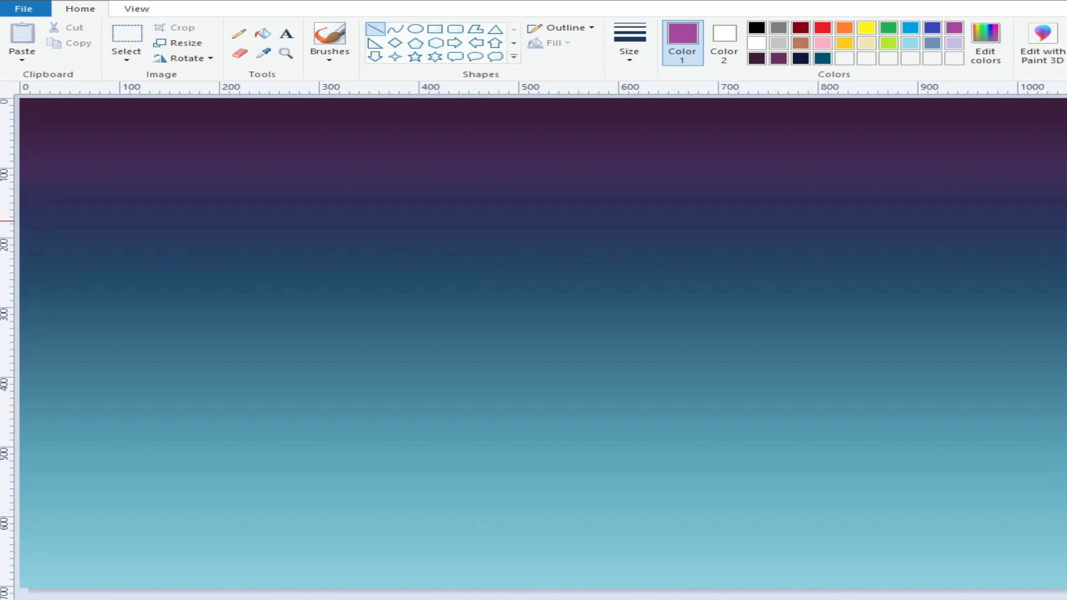
pyautogui.click(691, 571)
# Paint a solid black rolling ground silhouette along the lower edge of the sky with the basic brush
pyautogui.click(757, 28)
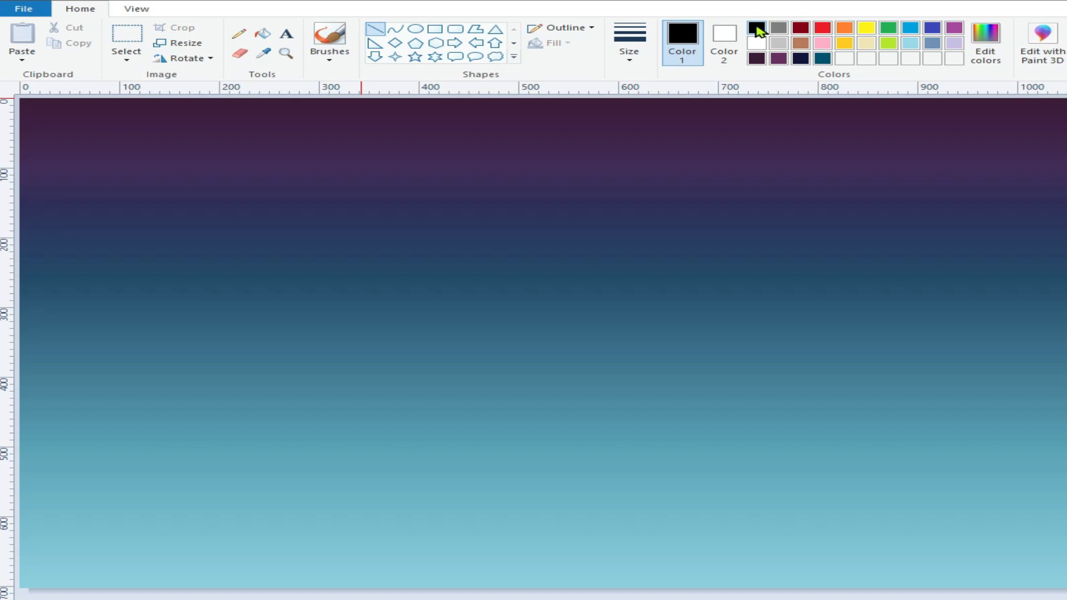
pyautogui.click(330, 56)
pyautogui.click(328, 79)
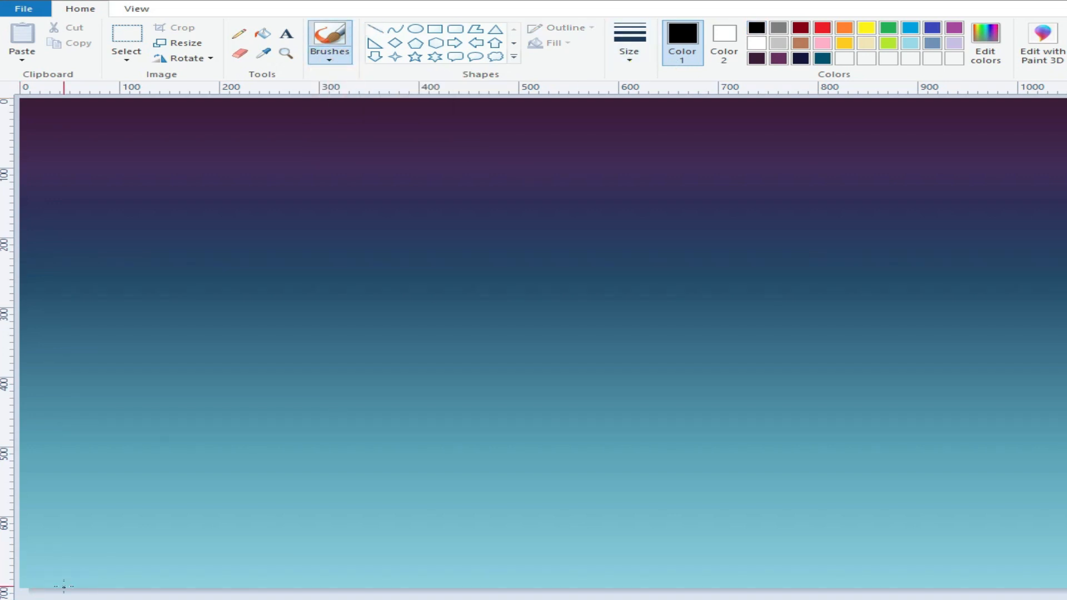
pyautogui.moveTo(64, 586)
pyautogui.mouseDown()
pyautogui.moveTo(22, 572)
pyautogui.moveTo(228, 562)
pyautogui.moveTo(554, 578)
pyautogui.moveTo(510, 579)
pyautogui.moveTo(1064, 581)
pyautogui.moveTo(637, 572)
pyautogui.mouseUp()
pyautogui.moveTo(22, 533)
pyautogui.mouseDown()
pyautogui.moveTo(179, 534)
pyautogui.moveTo(614, 588)
pyautogui.mouseUp()
pyautogui.moveTo(72, 537)
pyautogui.mouseDown()
pyautogui.moveTo(50, 535)
pyautogui.moveTo(343, 546)
pyautogui.moveTo(667, 593)
pyautogui.moveTo(529, 565)
pyautogui.moveTo(412, 560)
pyautogui.mouseUp()
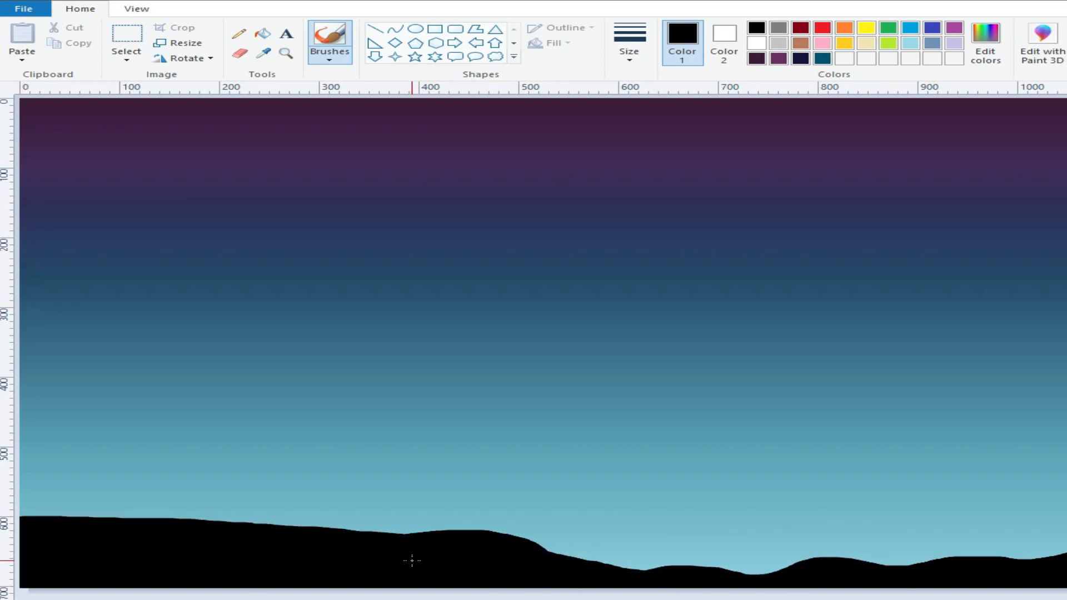
pyautogui.moveTo(542, 570)
pyautogui.mouseDown()
pyautogui.moveTo(505, 547)
pyautogui.moveTo(395, 550)
pyautogui.mouseUp()
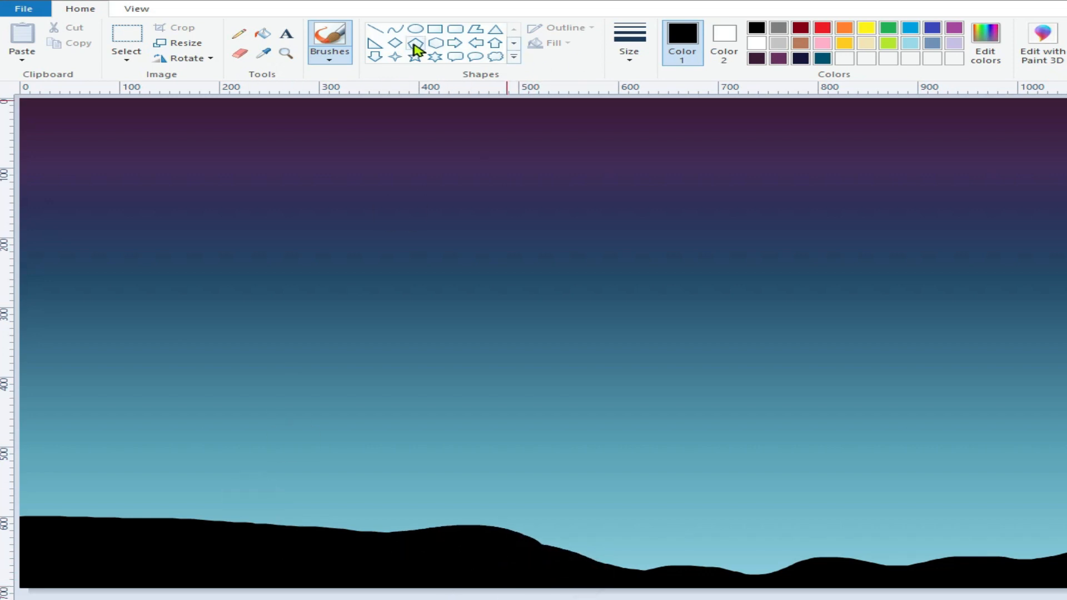
# Draw a black solid-filled rectangle about 160 px wide on the left-hand ground as the house's main body
pyautogui.click(436, 30)
pyautogui.click(724, 34)
pyautogui.click(753, 31)
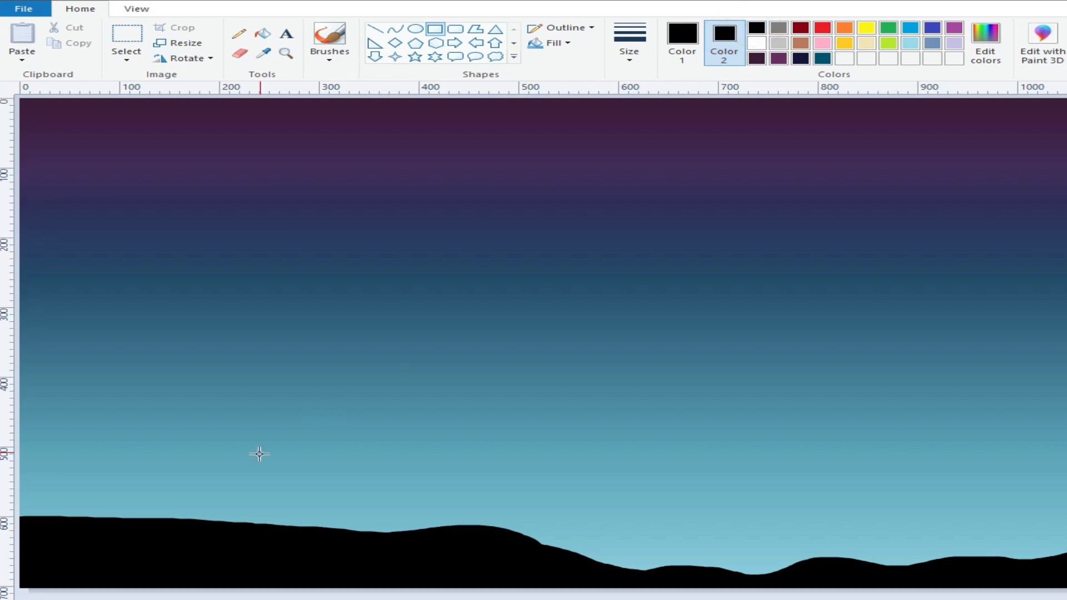
pyautogui.moveTo(186, 395); pyautogui.dragTo(319, 528)
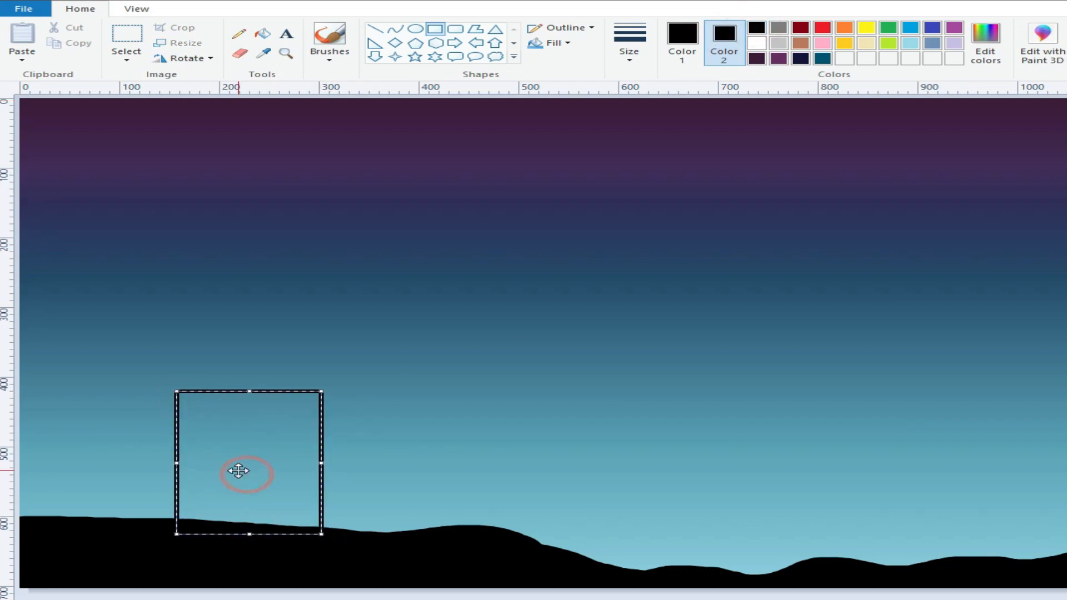
pyautogui.moveTo(318, 457); pyautogui.dragTo(333, 458)
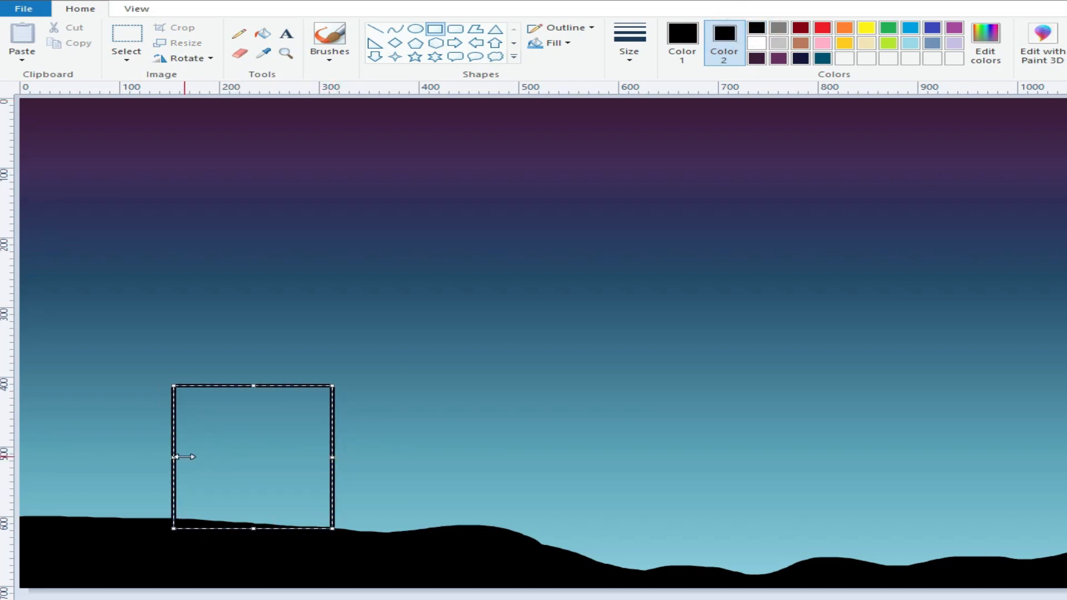
pyautogui.click(567, 43)
pyautogui.click(555, 76)
pyautogui.click(289, 580)
# Add a black triangle roof about 180 px wide centred on top of the house's main body
pyautogui.click(495, 29)
pyautogui.moveTo(184, 286); pyautogui.dragTo(365, 379)
pyautogui.moveTo(278, 357); pyautogui.dragTo(257, 363)
pyautogui.click(255, 460)
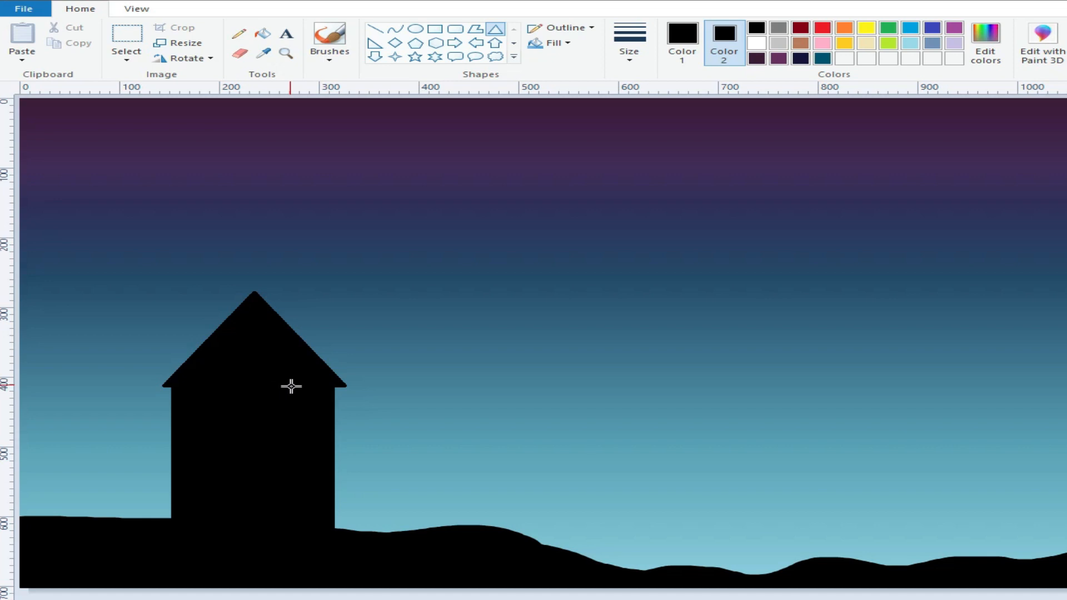
# Draw black rectangular wing blocks attached to the right and left sides of the house's upper part
pyautogui.click(435, 29)
pyautogui.moveTo(335, 394); pyautogui.dragTo(412, 459)
pyautogui.moveTo(370, 430)
pyautogui.mouseDown()
pyautogui.moveTo(377, 381)
pyautogui.moveTo(424, 388)
pyautogui.mouseUp()
pyautogui.moveTo(380, 421); pyautogui.dragTo(380, 433)
pyautogui.moveTo(426, 393); pyautogui.dragTo(430, 393)
pyautogui.click(317, 401)
pyautogui.moveTo(70, 362)
pyautogui.mouseDown()
pyautogui.moveTo(174, 424)
pyautogui.moveTo(176, 452)
pyautogui.mouseUp()
pyautogui.moveTo(124, 410); pyautogui.dragTo(124, 406)
pyautogui.click(262, 416)
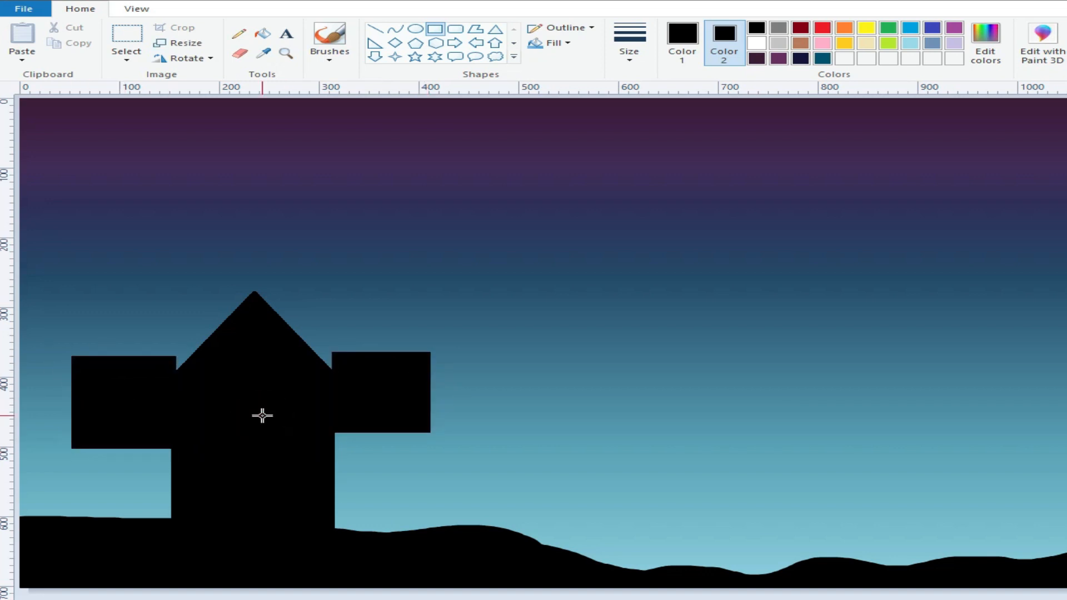
# Place a black triangle roof over the right wing, adjusting its height, width and position to overhang the block
pyautogui.click(496, 29)
pyautogui.moveTo(325, 314); pyautogui.dragTo(445, 352)
pyautogui.moveTo(386, 315); pyautogui.dragTo(375, 281)
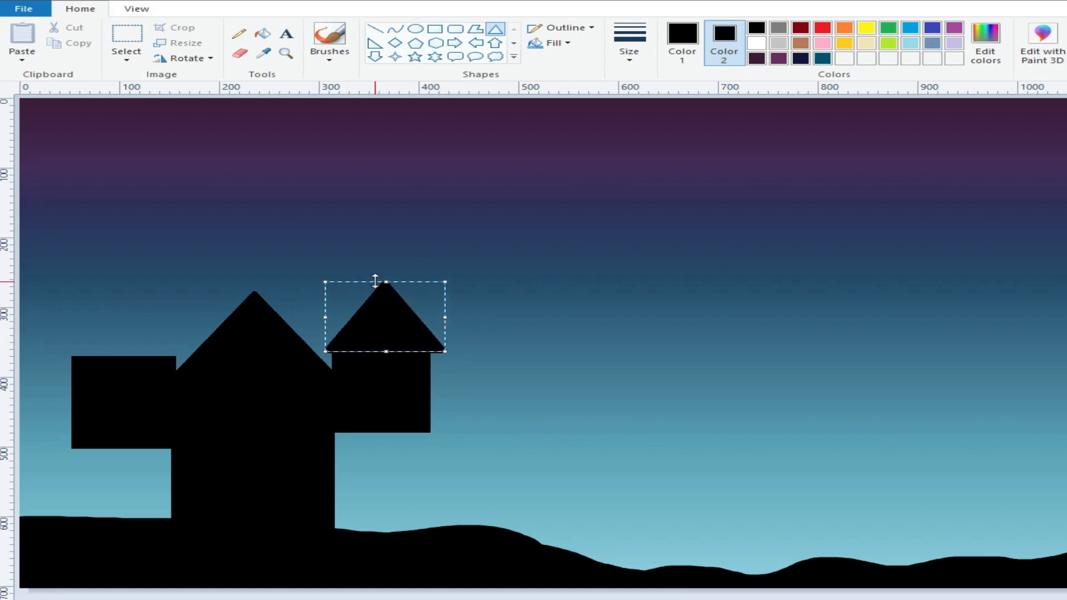
pyautogui.moveTo(328, 311); pyautogui.dragTo(326, 311)
pyautogui.moveTo(443, 316); pyautogui.dragTo(449, 316)
pyautogui.moveTo(379, 326); pyautogui.dragTo(374, 326)
pyautogui.click(261, 336)
# Place a black triangle roof over the left wing and stretch it to overhang the block on both sides
pyautogui.moveTo(67, 304); pyautogui.dragTo(186, 355)
pyautogui.moveTo(136, 304); pyautogui.dragTo(124, 274)
pyautogui.moveTo(67, 314); pyautogui.dragTo(58, 314)
pyautogui.moveTo(185, 314); pyautogui.dragTo(131, 325)
pyautogui.click(232, 383)
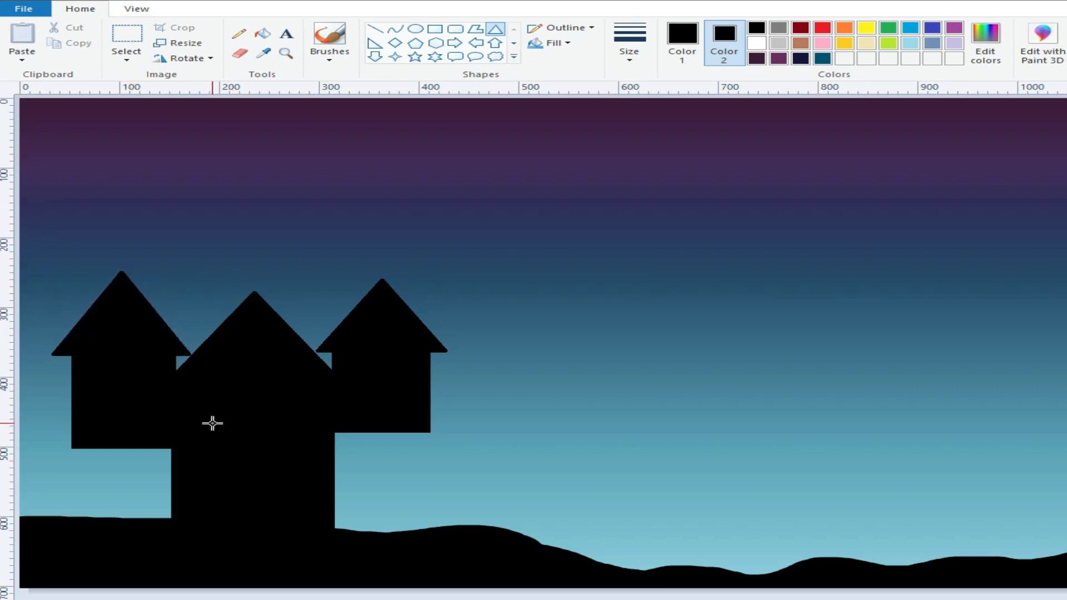
# Draw a thin black horizontal ledge just below the right wing and another below the left wing
pyautogui.click(435, 28)
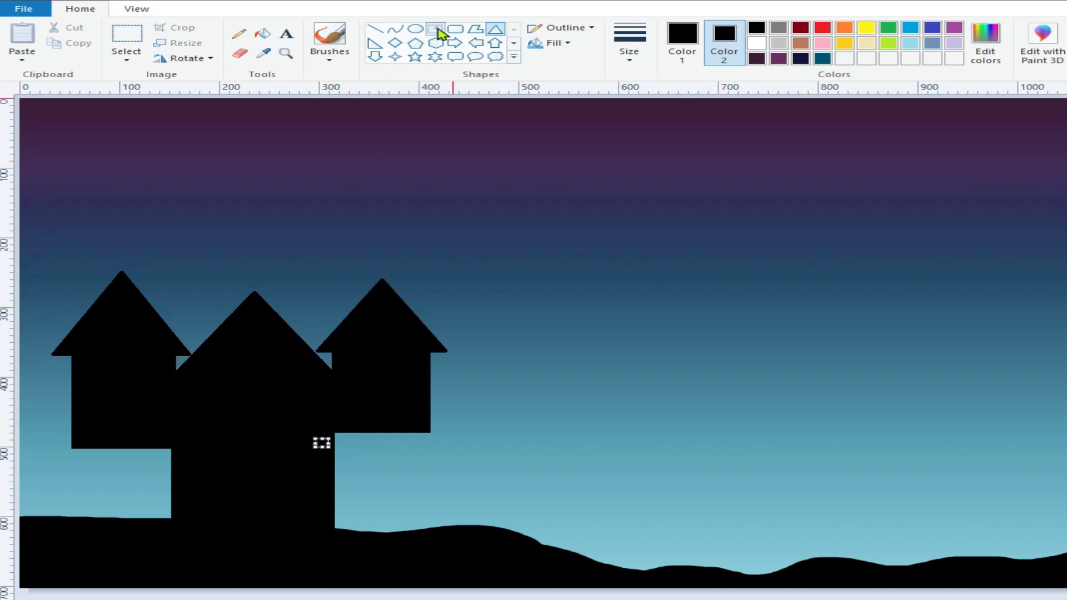
pyautogui.moveTo(334, 439); pyautogui.dragTo(440, 445)
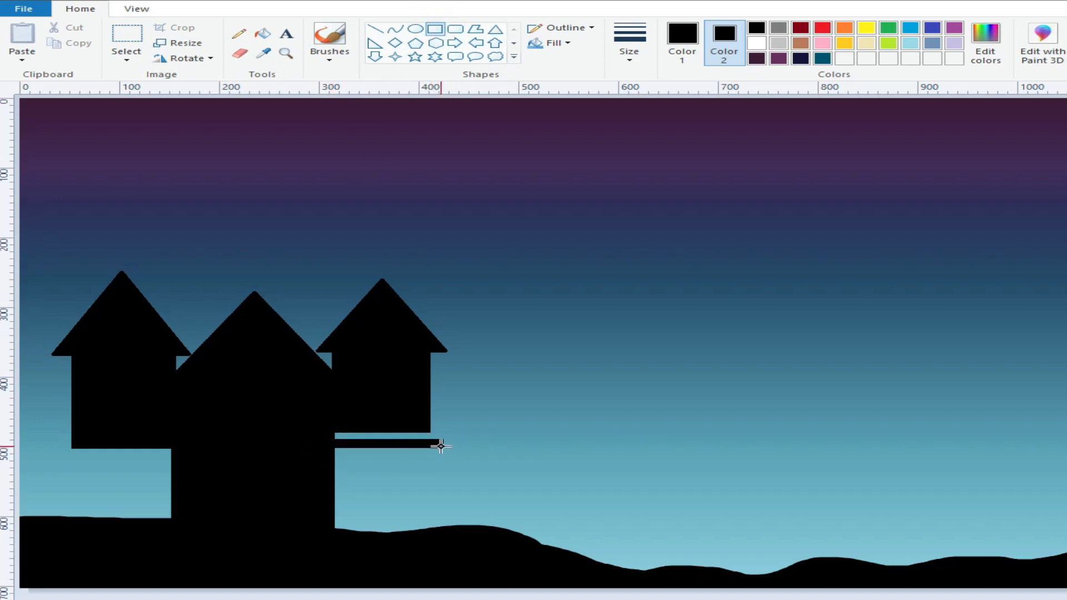
pyautogui.moveTo(57, 457); pyautogui.dragTo(183, 462)
pyautogui.moveTo(112, 467); pyautogui.dragTo(43, 452)
pyautogui.click(229, 418)
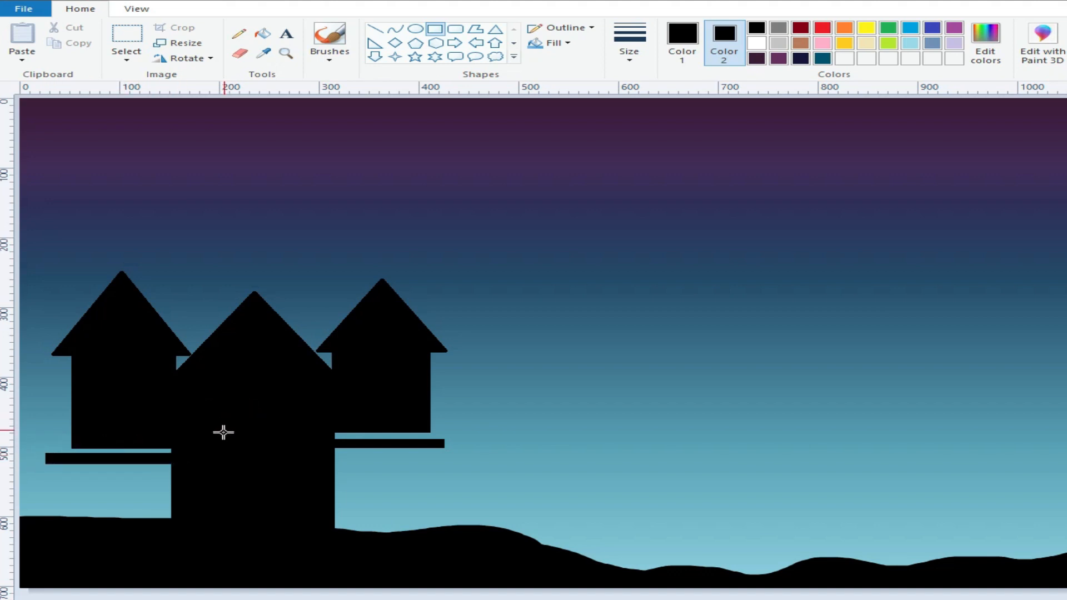
# Set Color 1 to a custom dark gray with RGB 83, 83, 83
pyautogui.click(682, 43)
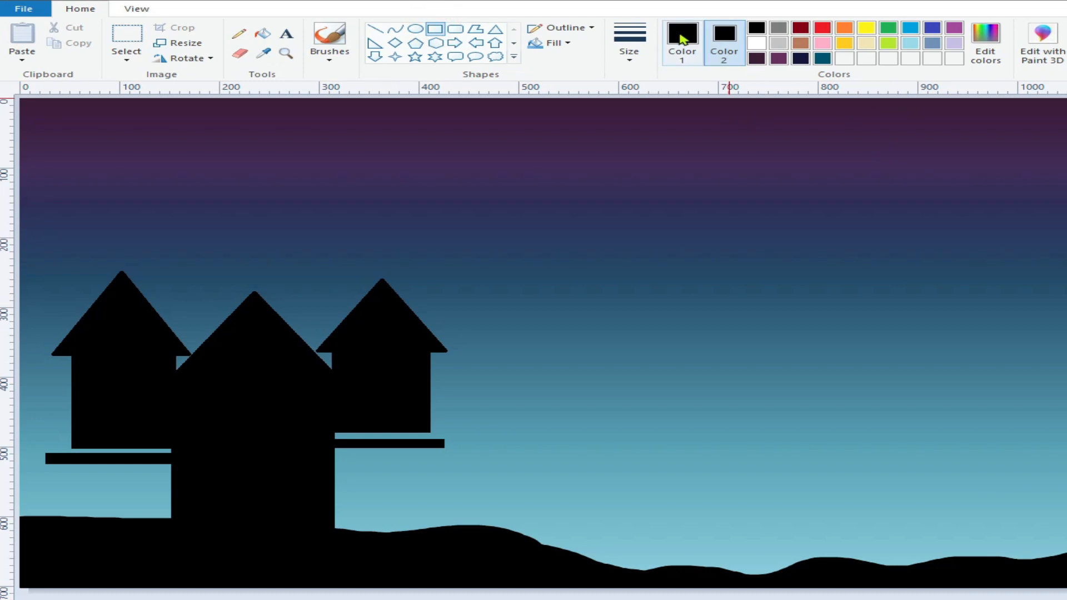
pyautogui.click(779, 29)
pyautogui.click(986, 42)
pyautogui.click(843, 348)
pyautogui.click(833, 325)
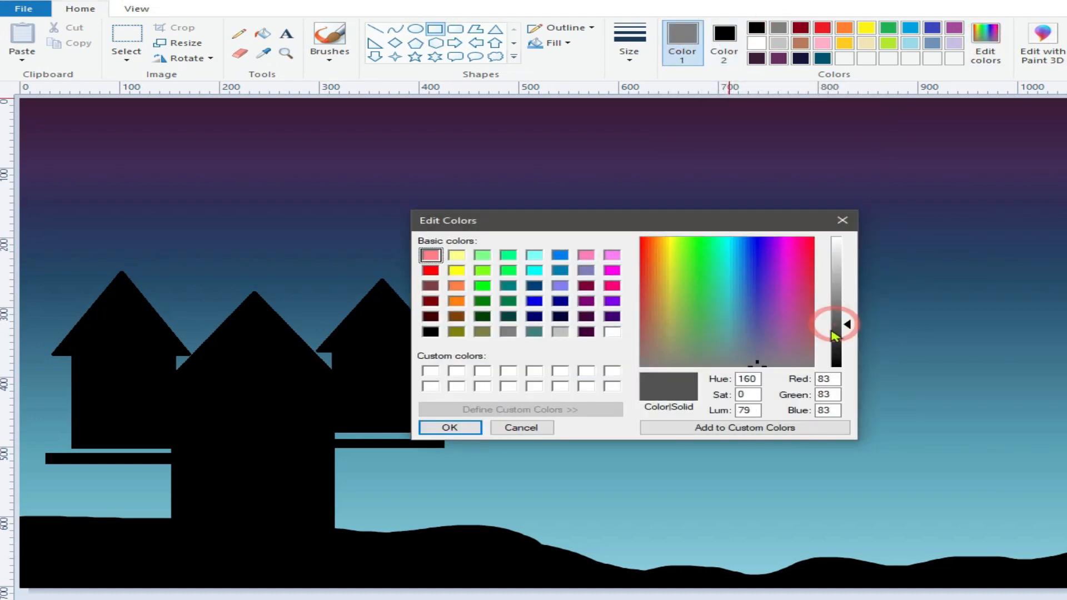
pyautogui.click(435, 426)
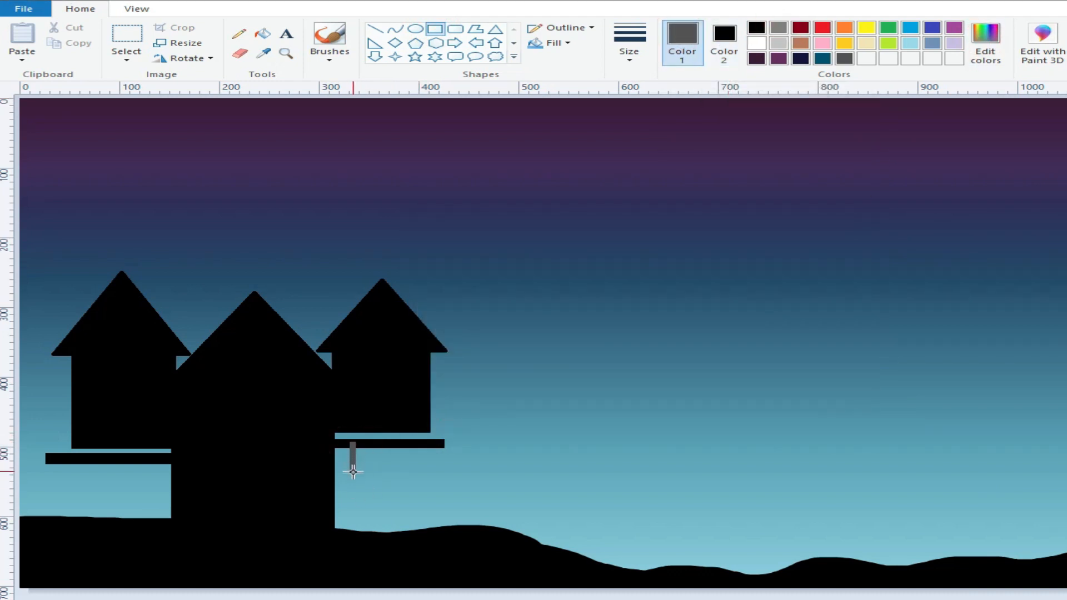
# Try four narrow black pillars with thinner dark gray outlines between the right ledge and the ground
pyautogui.click(724, 44)
pyautogui.click(628, 56)
pyautogui.click(636, 91)
pyautogui.click(628, 56)
pyautogui.click(636, 108)
pyautogui.moveTo(351, 448); pyautogui.dragTo(365, 533)
pyautogui.moveTo(388, 448); pyautogui.dragTo(400, 535)
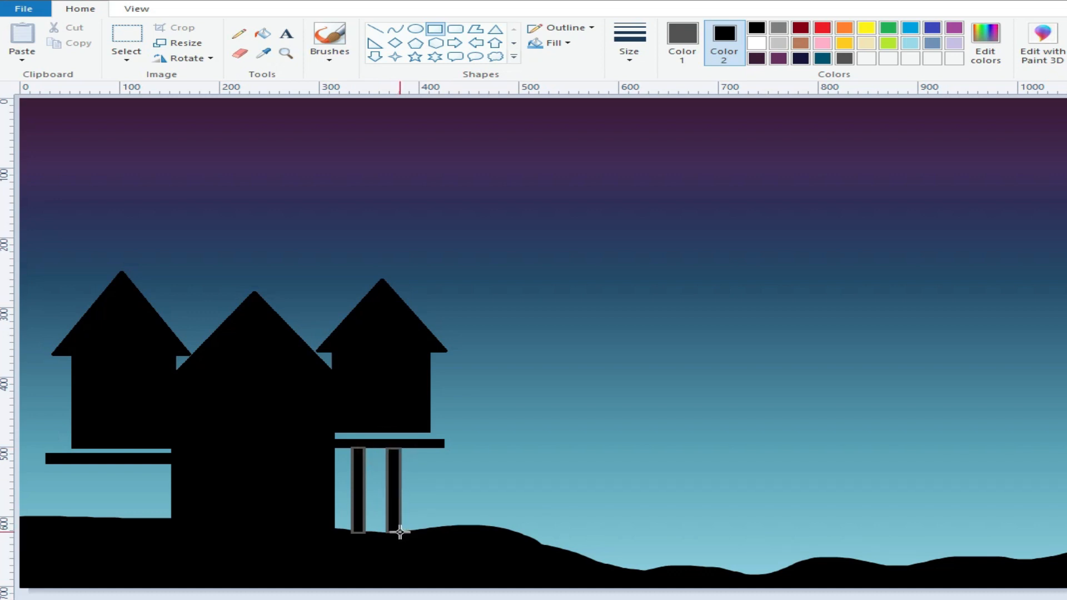
pyautogui.moveTo(415, 448); pyautogui.dragTo(429, 532)
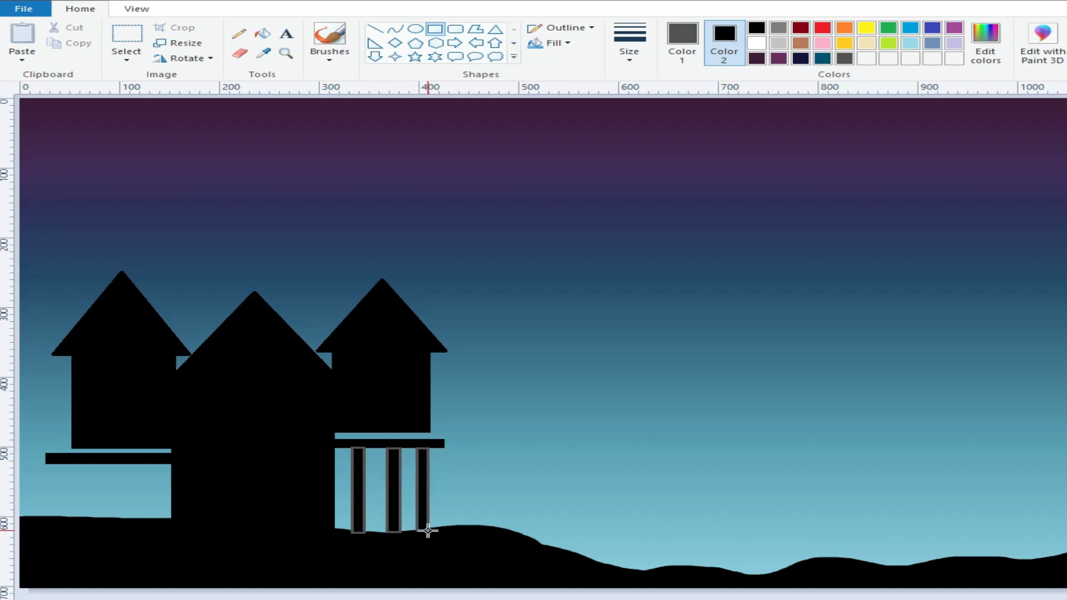
pyautogui.moveTo(443, 448); pyautogui.dragTo(451, 533)
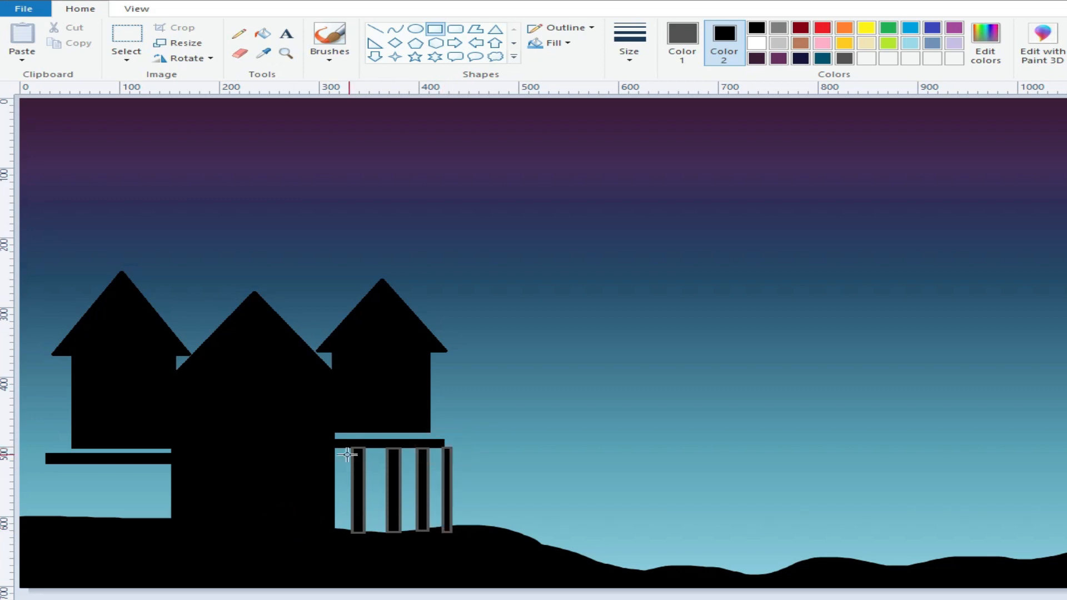
# Try a similar pillar under the left ledge, and undo all the gray-outlined pillars
pyautogui.moveTo(143, 461); pyautogui.dragTo(123, 524)
pyautogui.click(248, 493)
pyautogui.hotkey('ctrl', 'z')
pyautogui.hotkey('ctrl', 'z')
pyautogui.hotkey('ctrl', 'z')
pyautogui.hotkey('ctrl', 'z')
pyautogui.hotkey('ctrl', 'z')
pyautogui.hotkey('ctrl', 'z')
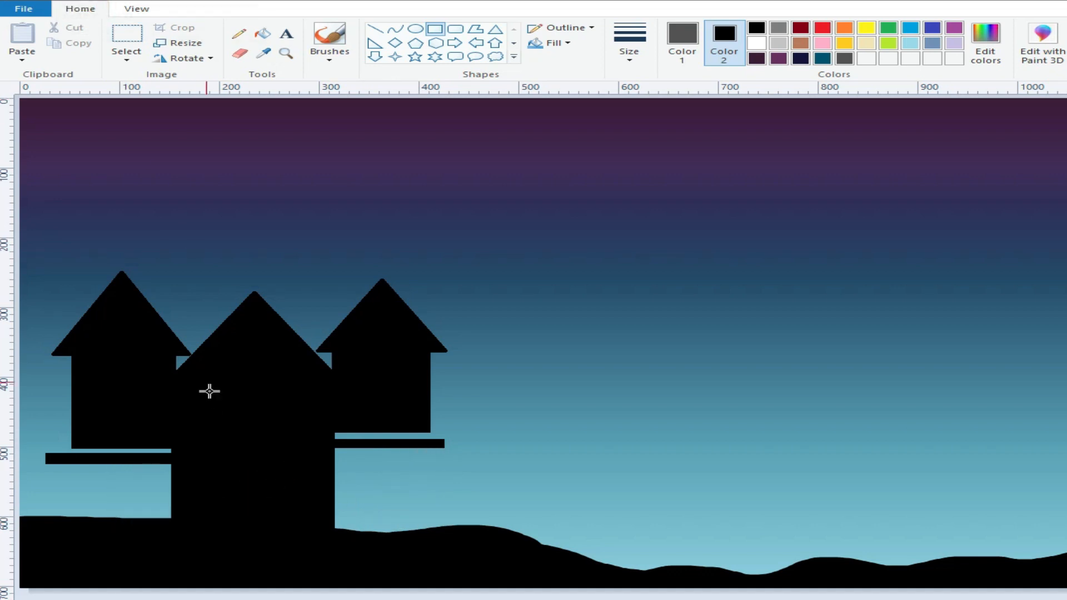
# Set Color 1 to black and draw two solid black pillars under each ledge down to the ground
pyautogui.click(682, 34)
pyautogui.click(756, 27)
pyautogui.moveTo(350, 447); pyautogui.dragTo(363, 536)
pyautogui.moveTo(419, 444); pyautogui.dragTo(432, 533)
pyautogui.moveTo(135, 465)
pyautogui.mouseDown()
pyautogui.moveTo(124, 521)
pyautogui.moveTo(141, 490)
pyautogui.mouseUp()
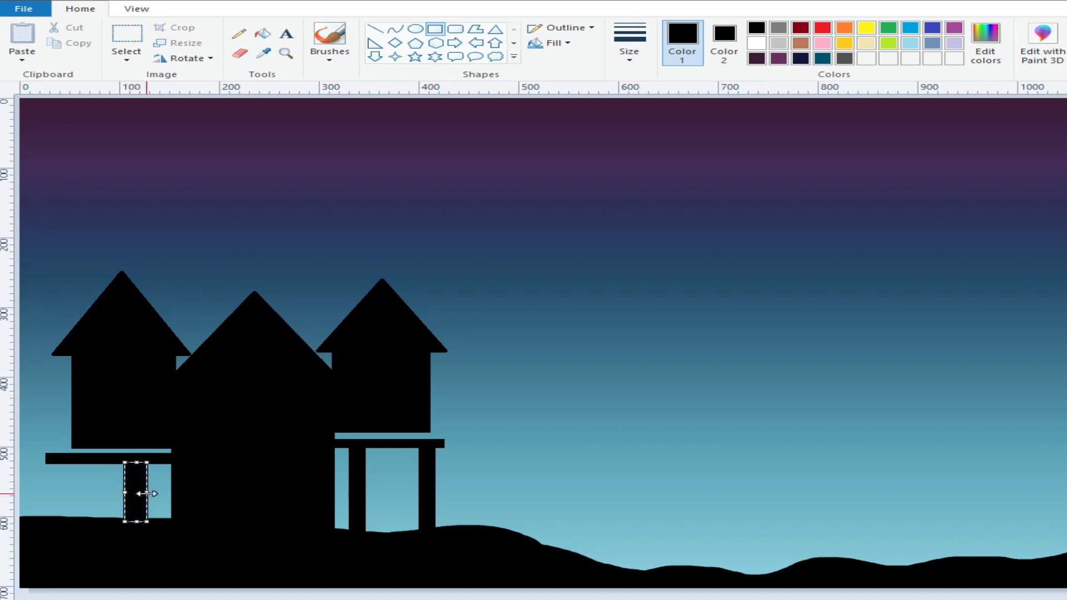
pyautogui.moveTo(56, 464); pyautogui.dragTo(71, 518)
pyautogui.click(228, 519)
# Thicken the right wing's lower edge and widen both wings outward to the outer pillars with black rectangles
pyautogui.moveTo(351, 434); pyautogui.dragTo(428, 434)
pyautogui.click(246, 517)
pyautogui.click(375, 29)
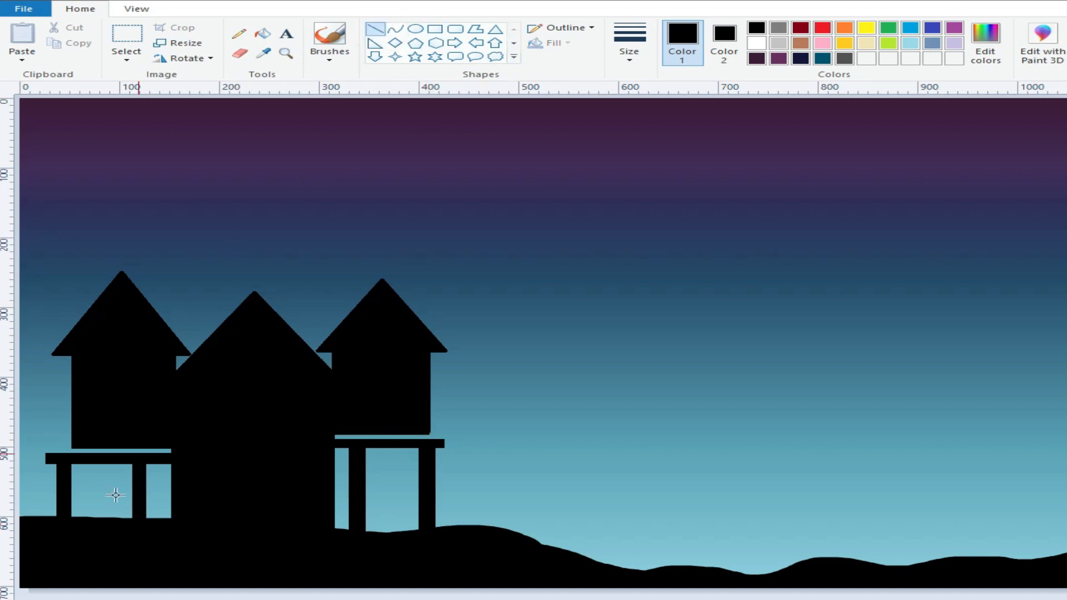
pyautogui.click(435, 29)
pyautogui.moveTo(58, 351); pyautogui.dragTo(96, 447)
pyautogui.click(146, 412)
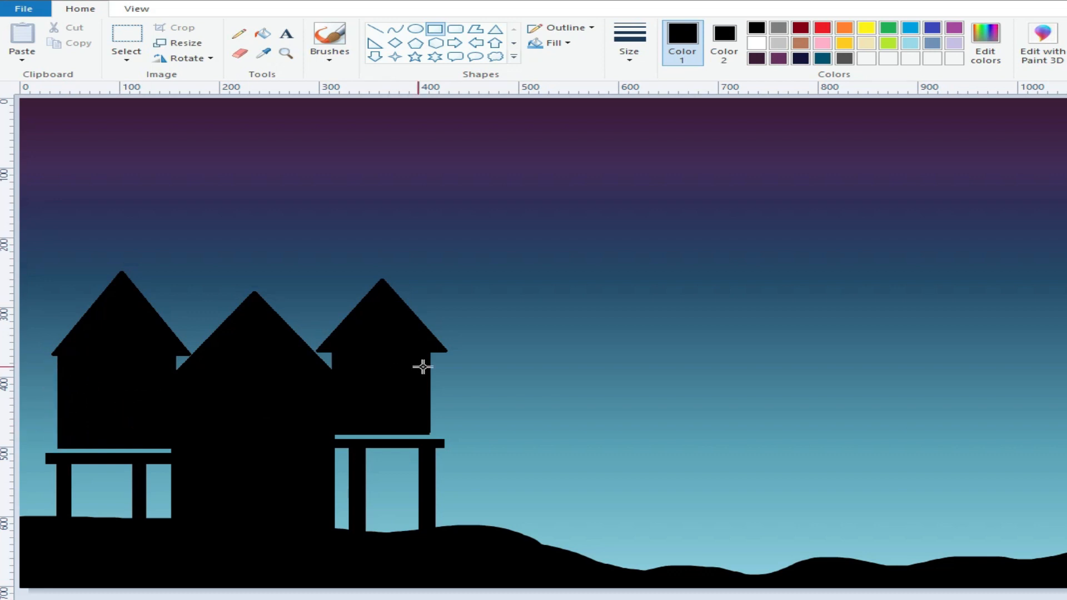
pyautogui.moveTo(410, 352); pyautogui.dragTo(436, 435)
pyautogui.click(393, 410)
# Draw thick black lines sloping from both wings' lower outer corners to the ledges and along the right ledge
pyautogui.click(376, 32)
pyautogui.click(629, 42)
pyautogui.click(662, 172)
pyautogui.moveTo(60, 444); pyautogui.dragTo(48, 453)
pyautogui.moveTo(435, 434); pyautogui.dragTo(450, 444)
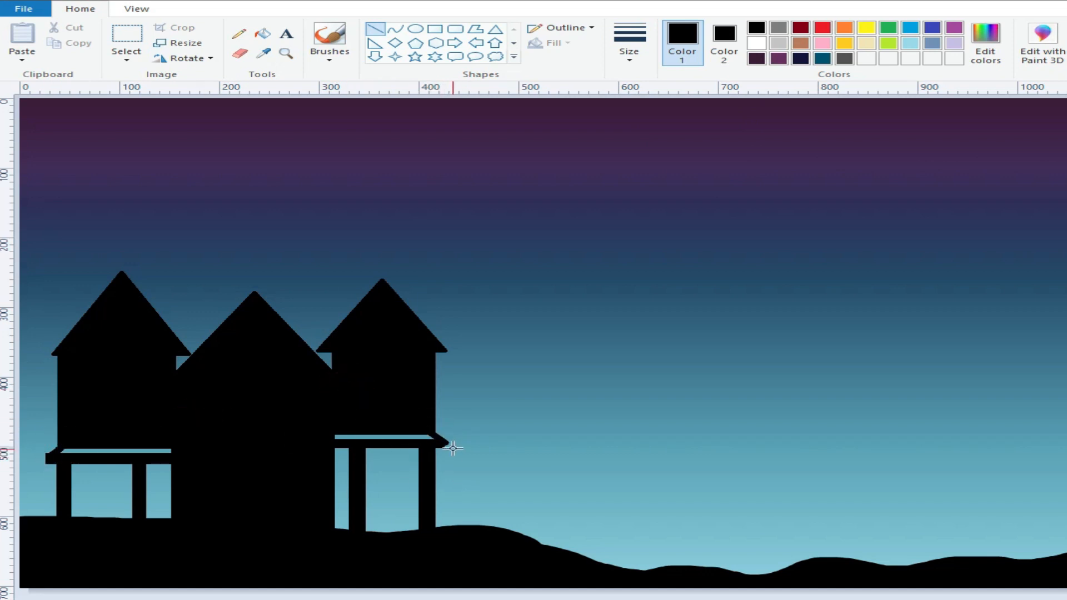
pyautogui.moveTo(330, 445); pyautogui.dragTo(453, 446)
pyautogui.click(42, 467)
# Cover the left wing's roof with a taller, wider black triangle aligned to the widened block
pyautogui.click(495, 29)
pyautogui.moveTo(93, 270)
pyautogui.mouseDown()
pyautogui.moveTo(126, 309)
pyautogui.moveTo(227, 350)
pyautogui.mouseUp()
pyautogui.moveTo(167, 329)
pyautogui.mouseDown()
pyautogui.moveTo(113, 334)
pyautogui.moveTo(193, 305)
pyautogui.mouseUp()
pyautogui.moveTo(118, 275); pyautogui.dragTo(117, 259)
pyautogui.click(238, 389)
# Cover the right wing's roof with a taller black triangle overhanging the widened block
pyautogui.moveTo(367, 269)
pyautogui.mouseDown()
pyautogui.moveTo(507, 348)
pyautogui.moveTo(498, 365)
pyautogui.mouseUp()
pyautogui.moveTo(419, 341); pyautogui.dragTo(367, 328)
pyautogui.click(275, 389)
pyautogui.click(724, 40)
pyautogui.click(757, 42)
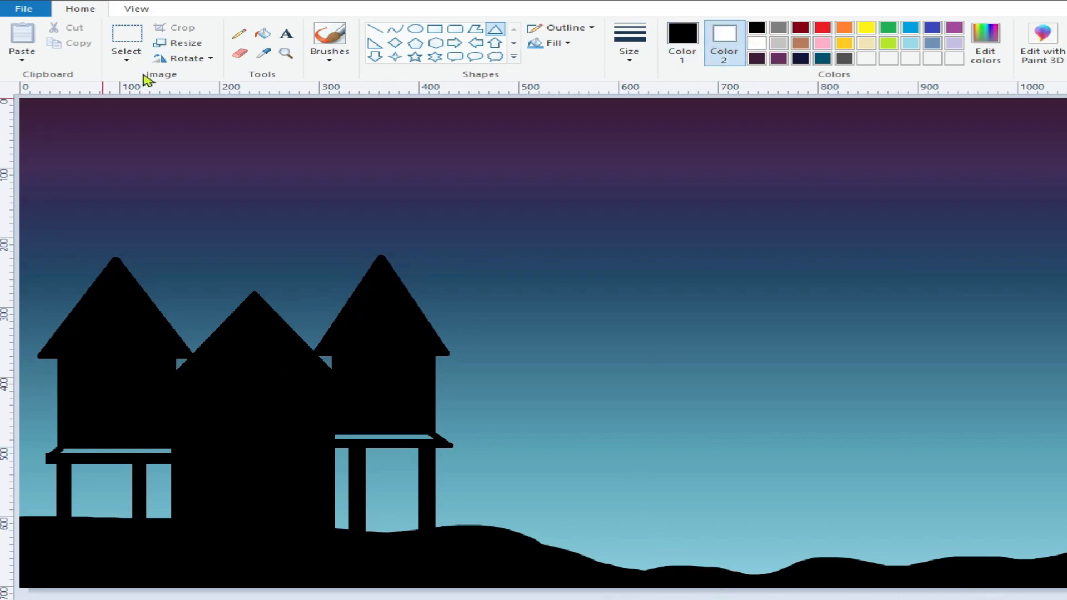
pyautogui.click(126, 58)
pyautogui.click(156, 138)
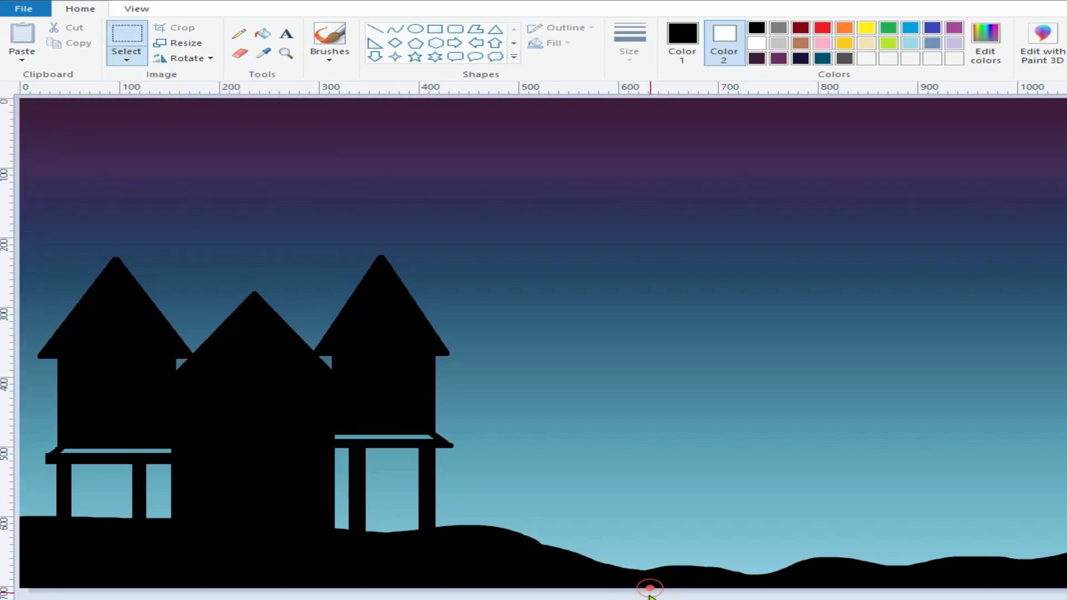
# Set both Color 1 and Color 2 to yellow and choose the rectangle shape
pyautogui.click(864, 29)
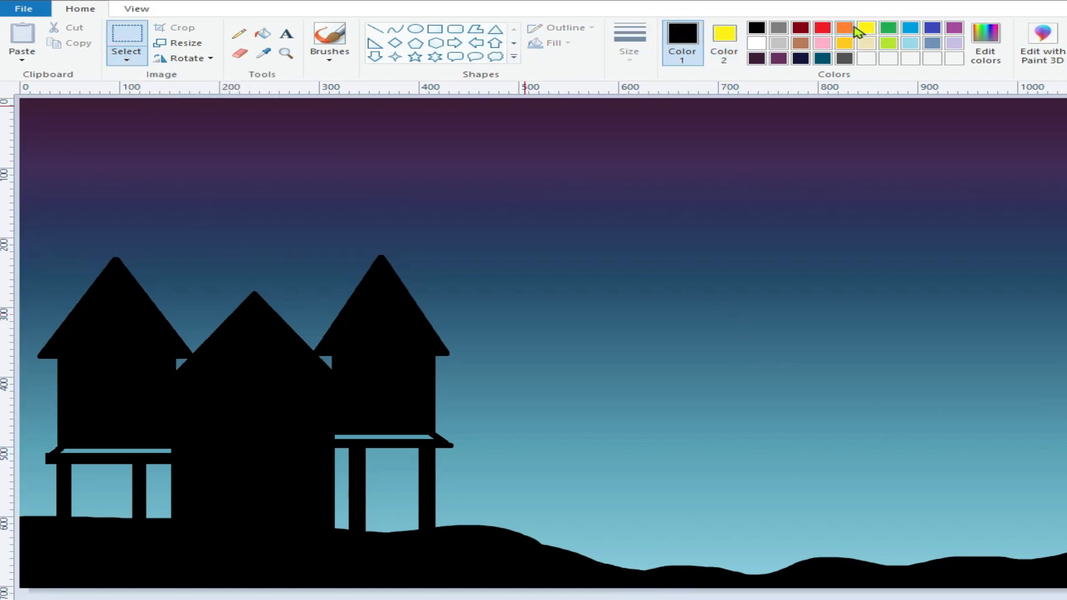
pyautogui.click(866, 29)
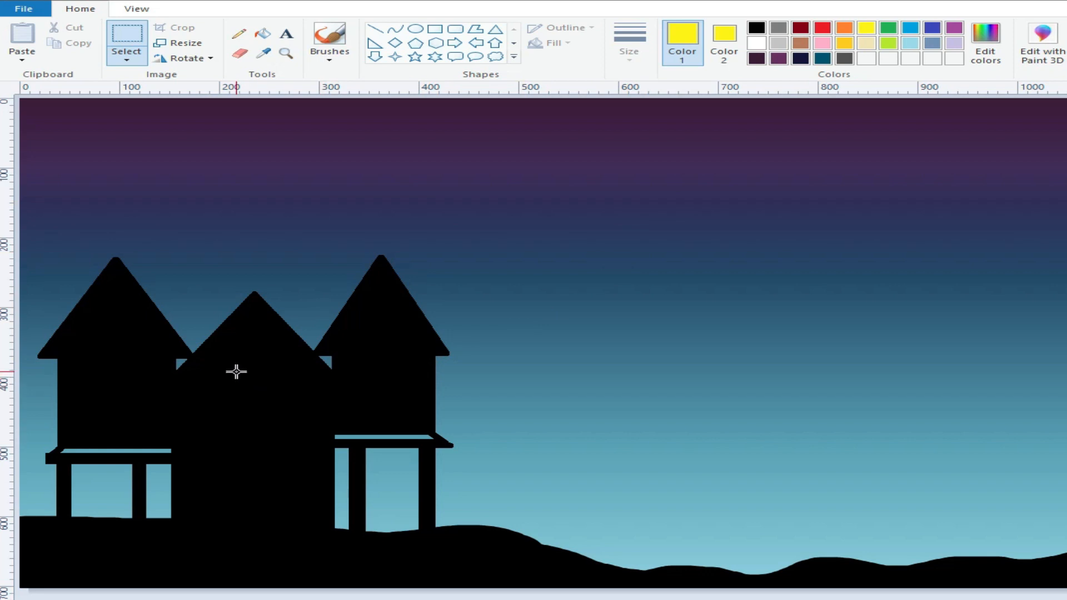
pyautogui.click(435, 29)
pyautogui.moveTo(237, 364)
pyautogui.mouseDown()
pyautogui.moveTo(273, 405)
pyautogui.moveTo(238, 384)
pyautogui.mouseUp()
pyautogui.click(402, 377)
pyautogui.hotkey('ctrl', 'z')
# Draw two stacked yellow window rectangles, each about 35 px wide, in the middle of the house's main body
pyautogui.moveTo(240, 366); pyautogui.dragTo(273, 416)
pyautogui.rightClick(259, 383)
pyautogui.click(260, 328)
pyautogui.moveTo(241, 436); pyautogui.dragTo(269, 485)
pyautogui.click(260, 384)
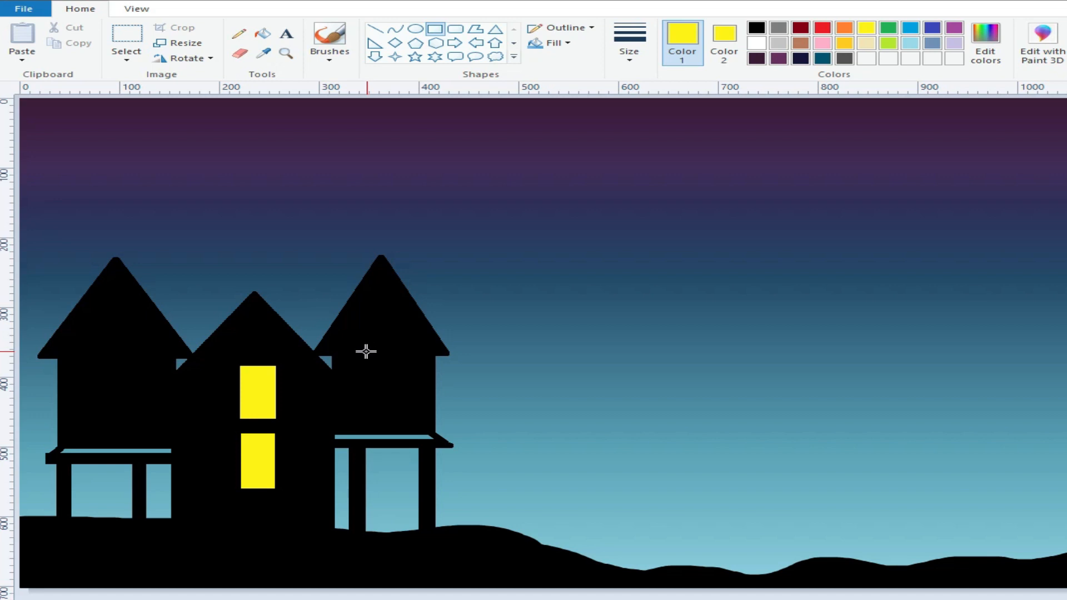
# Draw one tall, narrow yellow window in the middle of the right wing and another in the left wing
pyautogui.moveTo(370, 350)
pyautogui.mouseDown()
pyautogui.moveTo(393, 374)
pyautogui.moveTo(390, 420)
pyautogui.mouseUp()
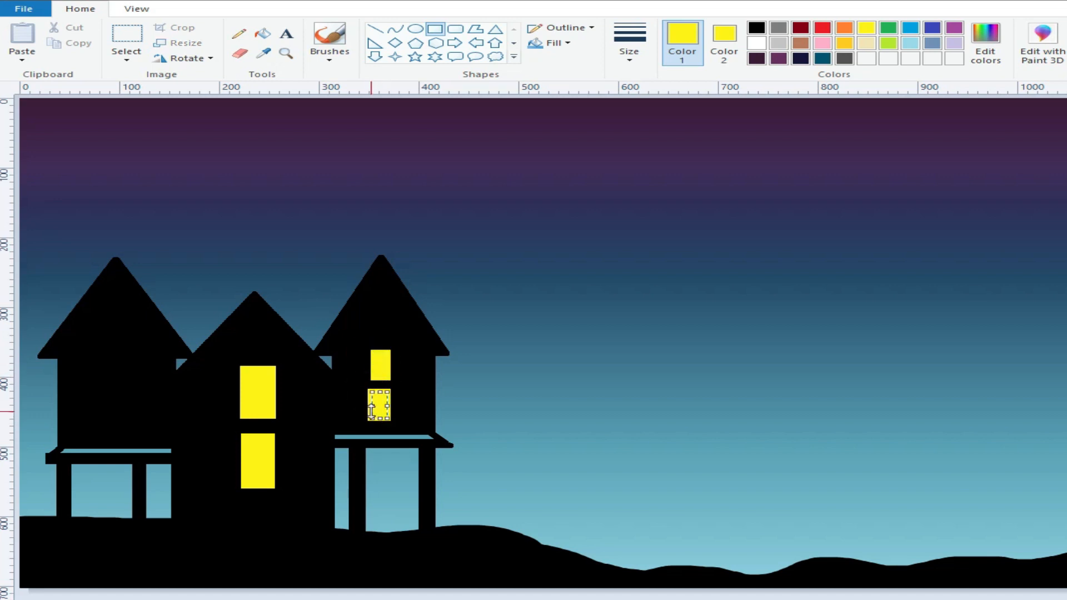
pyautogui.click(376, 365)
pyautogui.moveTo(99, 362); pyautogui.dragTo(127, 414)
pyautogui.click(289, 362)
pyautogui.moveTo(369, 350); pyautogui.dragTo(391, 419)
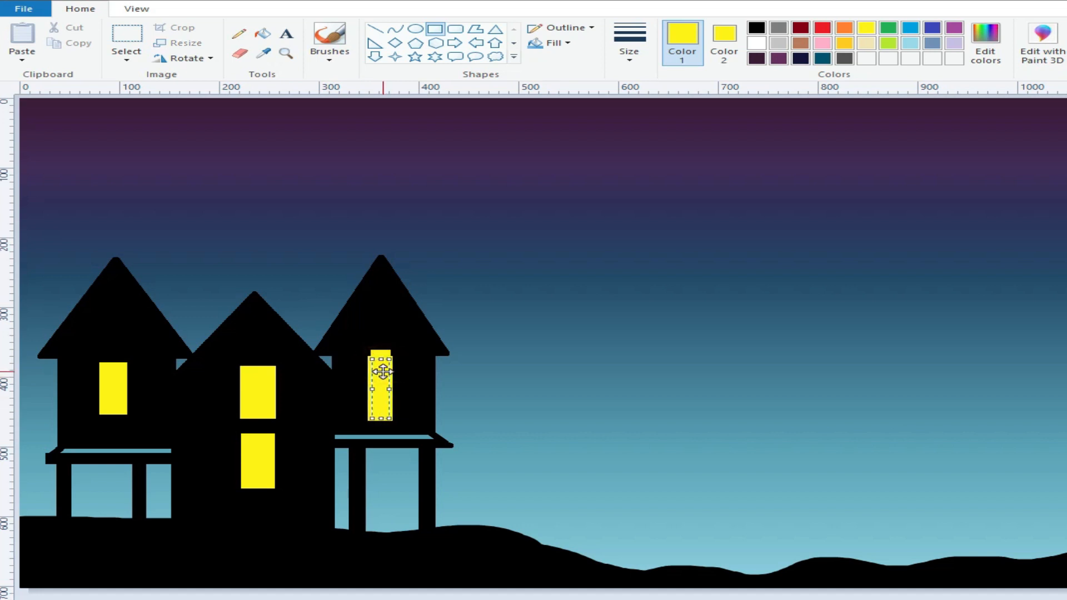
# Draw wide, flat yellow bars above the right wing's window and above the main body's upper window
pyautogui.click(400, 327)
pyautogui.click(756, 28)
pyautogui.click(724, 38)
pyautogui.moveTo(360, 346); pyautogui.dragTo(399, 356)
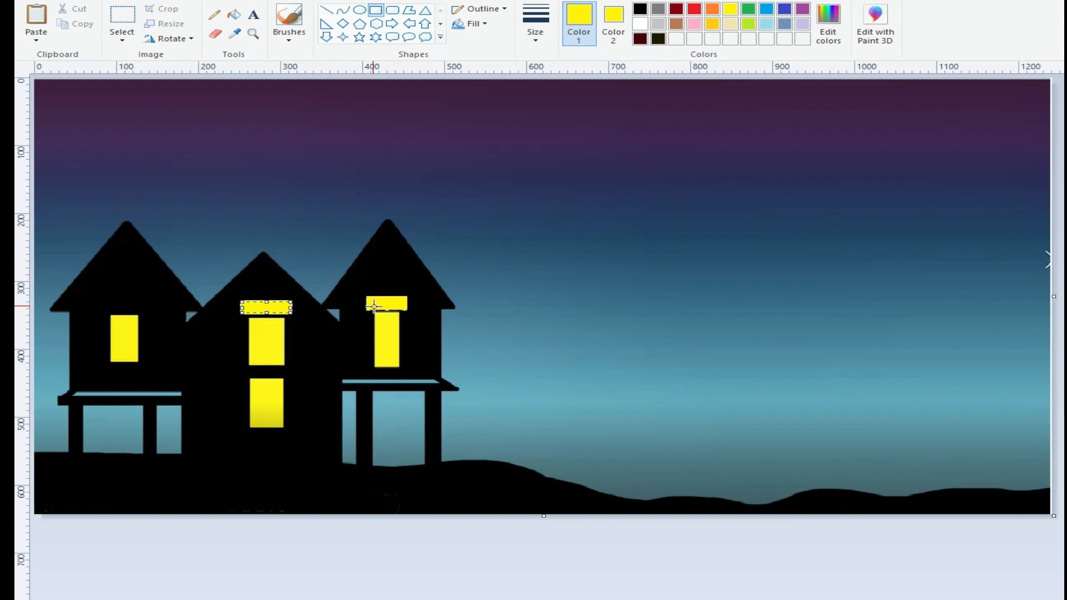
pyautogui.click(379, 306)
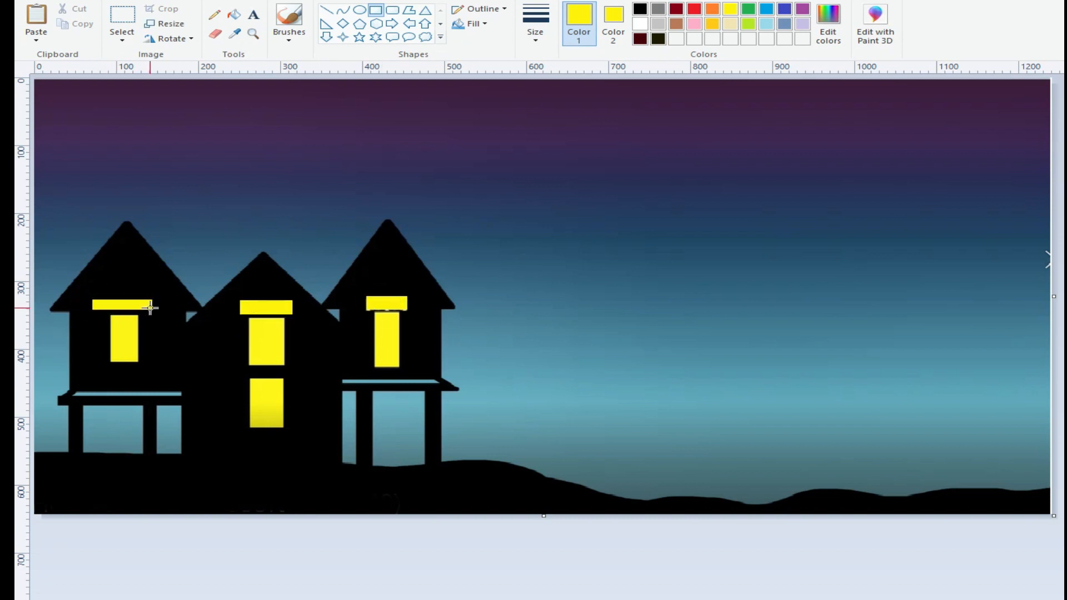
pyautogui.moveTo(130, 301); pyautogui.dragTo(158, 304)
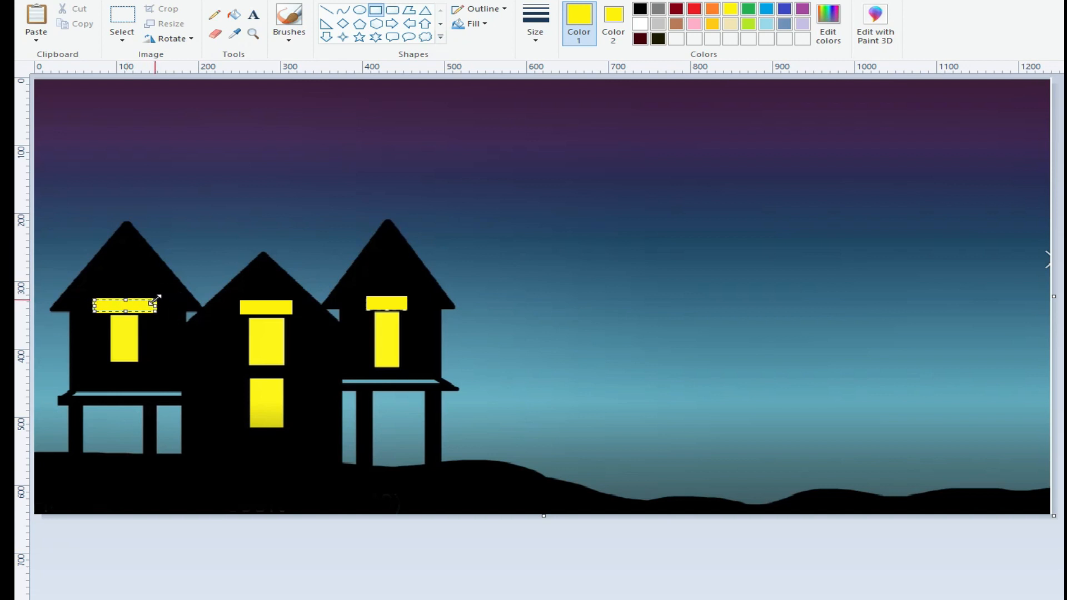
pyautogui.click(184, 399)
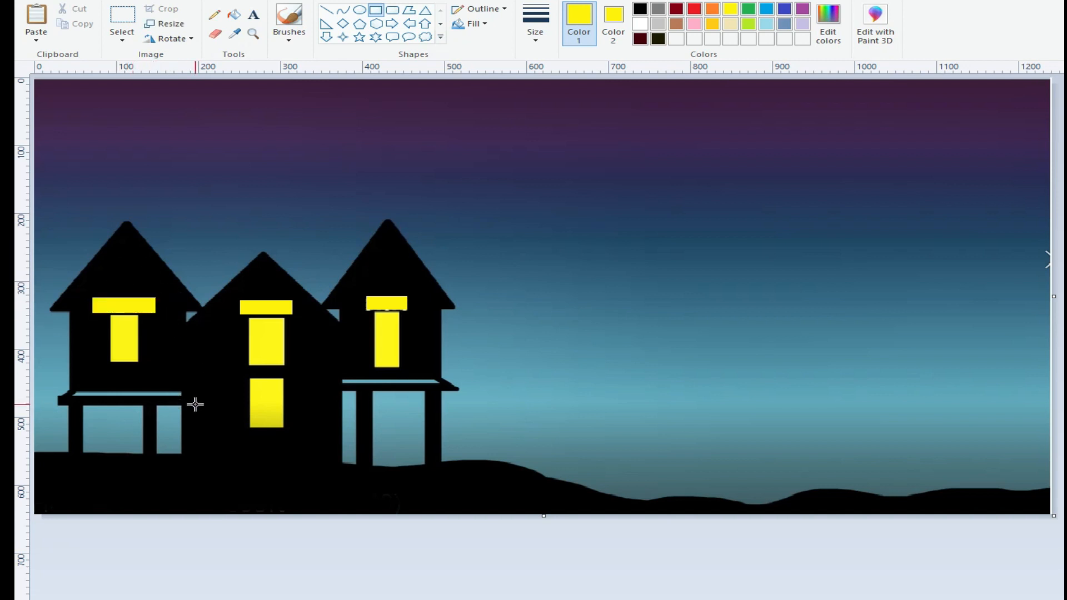
pyautogui.click(93, 1)
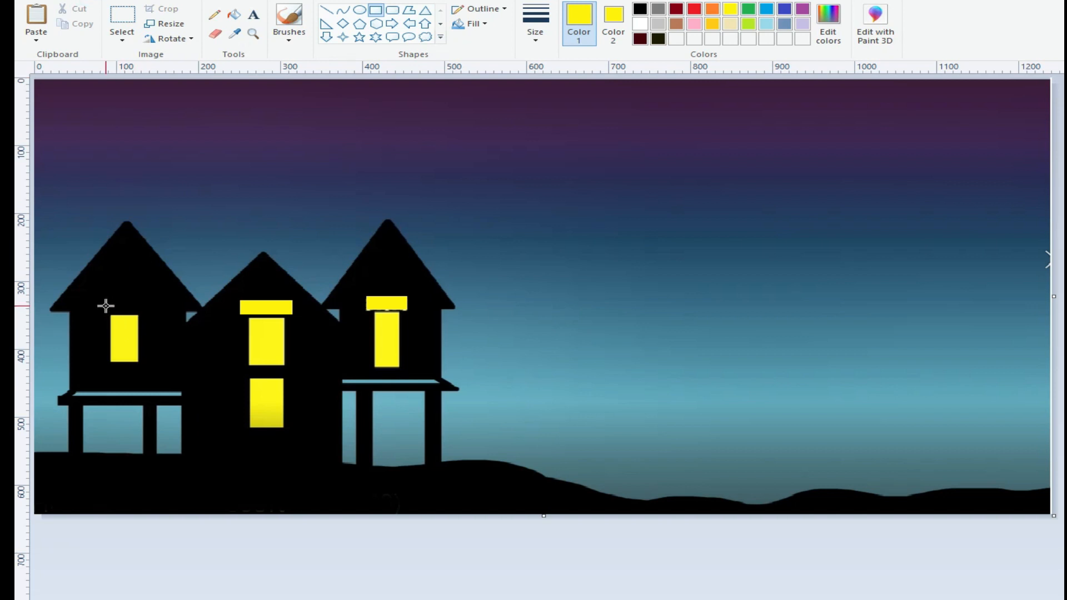
# Draw a flat yellow bar, slightly wider than the window, just above the left wing's window
pyautogui.moveTo(105, 303); pyautogui.dragTo(129, 310)
pyautogui.click(102, 306)
pyautogui.moveTo(101, 305); pyautogui.dragTo(145, 301)
pyautogui.click(266, 308)
# Draw four thin black rectangular lamp posts rising from the ground beside the house, increasing in height with distance from it
pyautogui.click(640, 8)
pyautogui.click(613, 22)
pyautogui.click(641, 9)
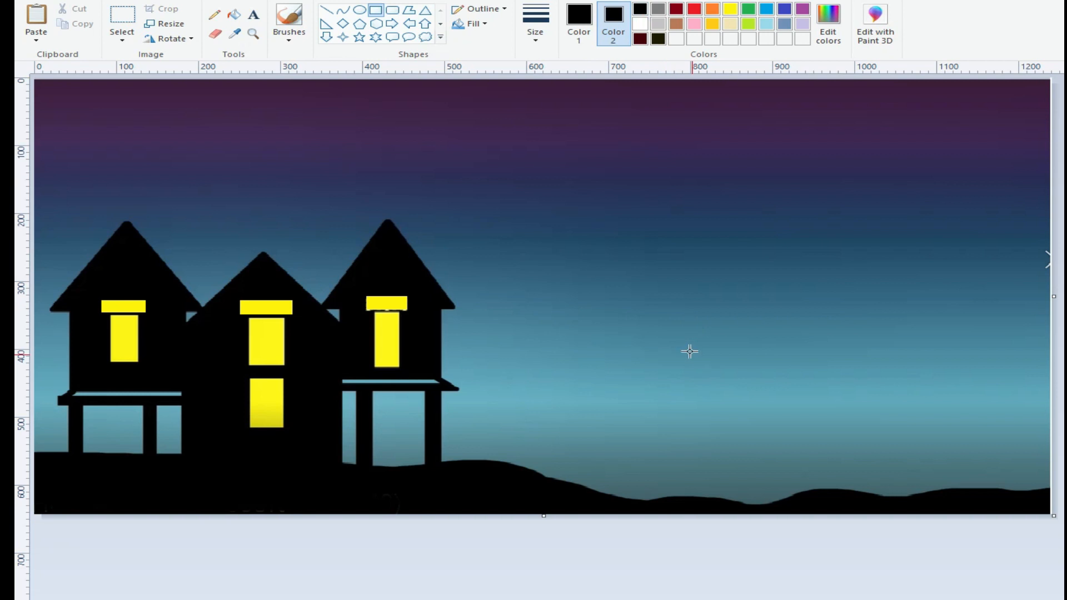
pyautogui.moveTo(604, 362); pyautogui.dragTo(601, 498)
pyautogui.click(479, 492)
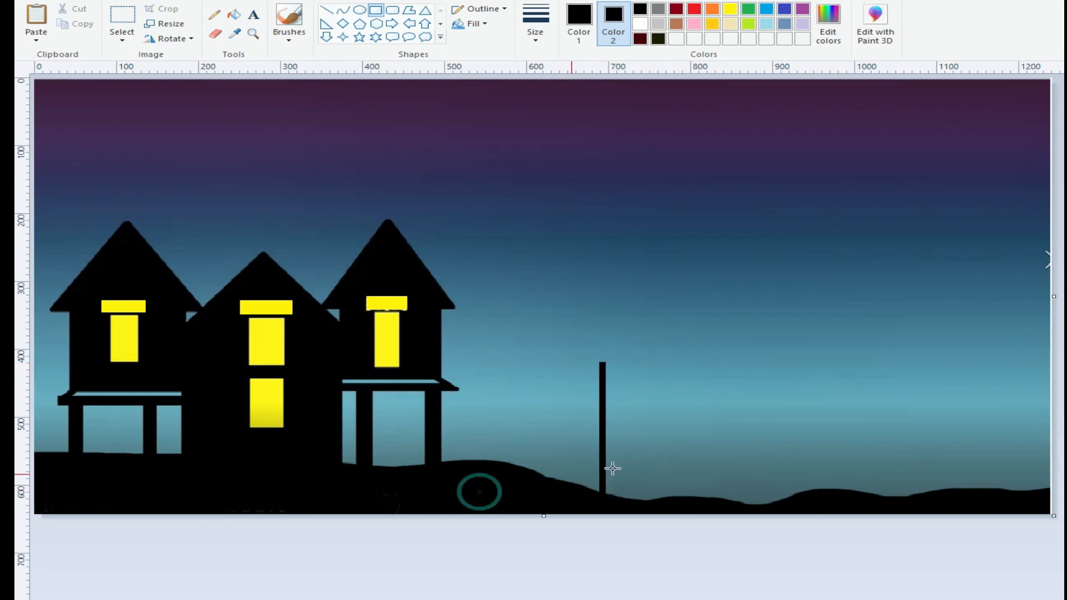
pyautogui.moveTo(720, 343); pyautogui.dragTo(718, 506)
pyautogui.click(832, 504)
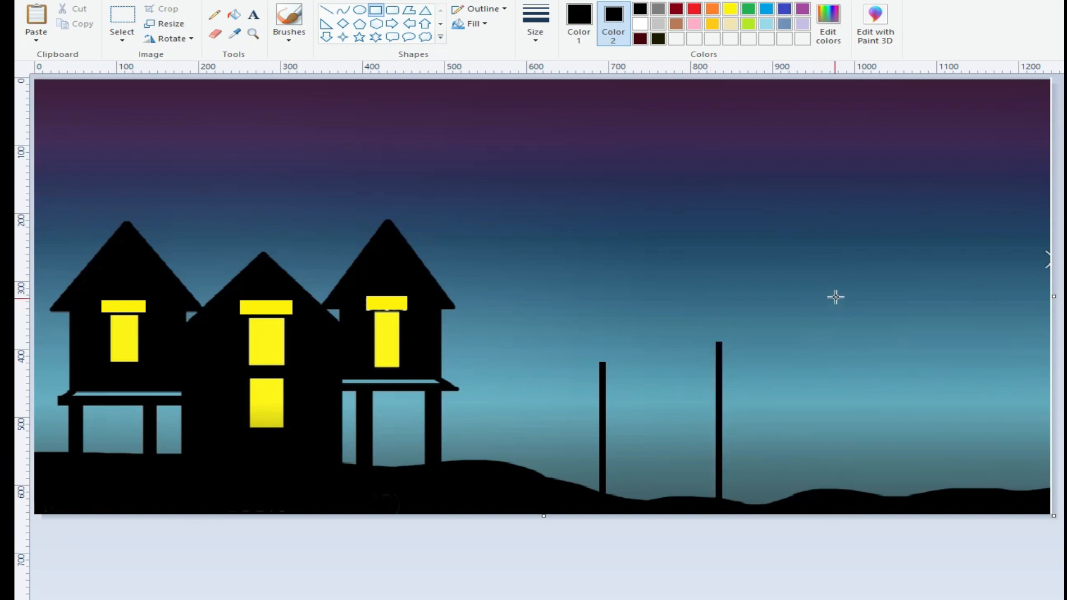
pyautogui.moveTo(847, 291); pyautogui.dragTo(854, 520)
pyautogui.click(974, 496)
pyautogui.moveTo(970, 249); pyautogui.dragTo(974, 503)
pyautogui.click(516, 485)
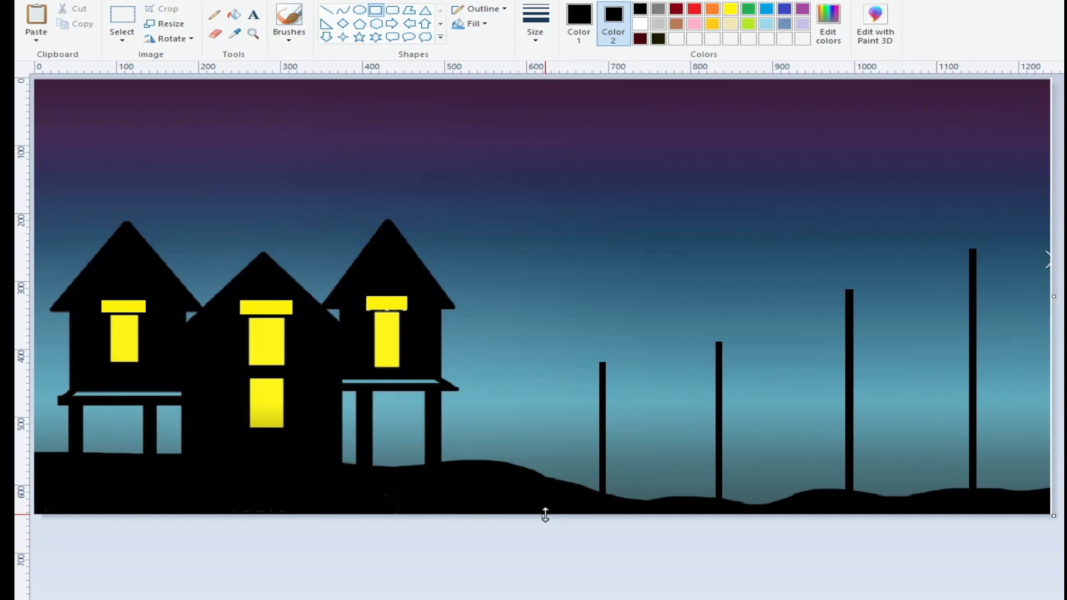
# Extend the canvas downward with a white strip below the ground and draw a small yellow circle on it
pyautogui.click(640, 23)
pyautogui.moveTo(544, 515); pyautogui.dragTo(544, 578)
pyautogui.click(729, 12)
pyautogui.click(579, 23)
pyautogui.click(730, 9)
pyautogui.click(359, 10)
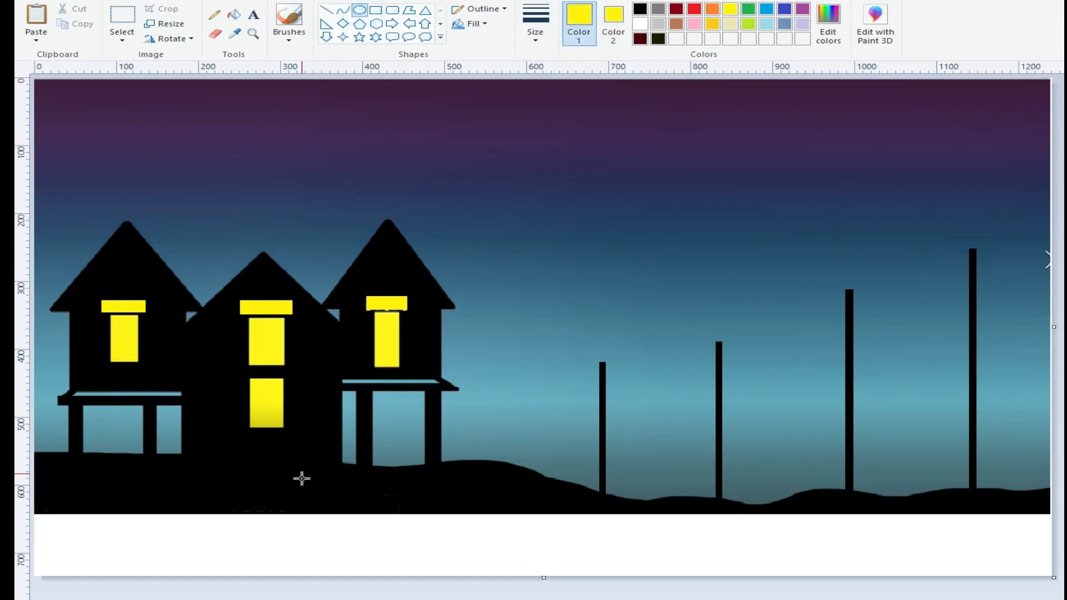
pyautogui.moveTo(312, 529); pyautogui.dragTo(334, 547)
pyautogui.click(483, 539)
# Place copies of the yellow circle on top of all four posts with a transparent selection, leaving a spare on the white strip
pyautogui.click(122, 35)
pyautogui.click(145, 73)
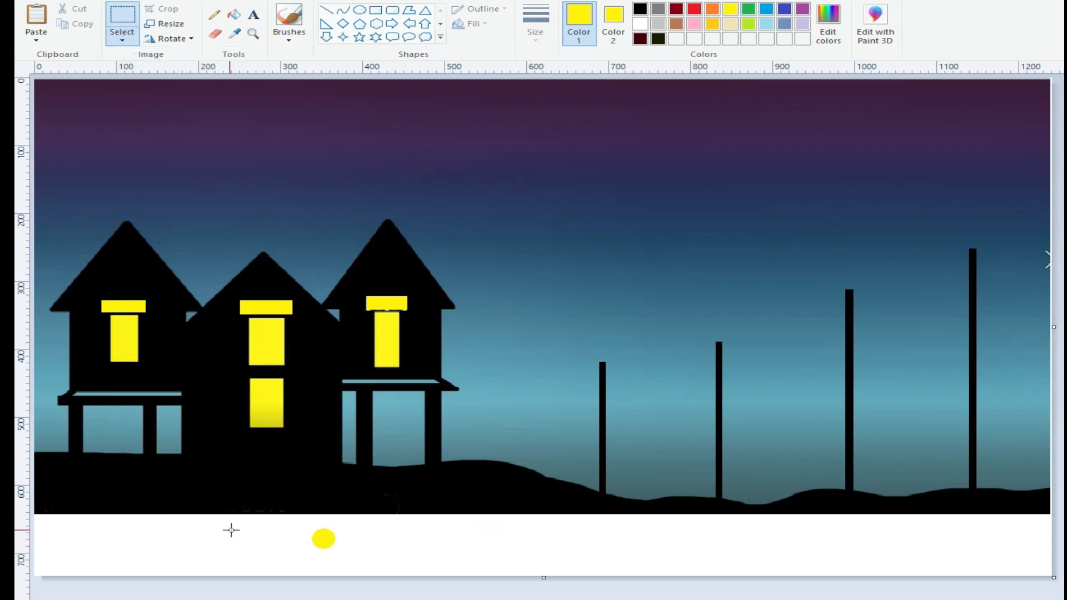
pyautogui.moveTo(281, 526); pyautogui.dragTo(370, 559)
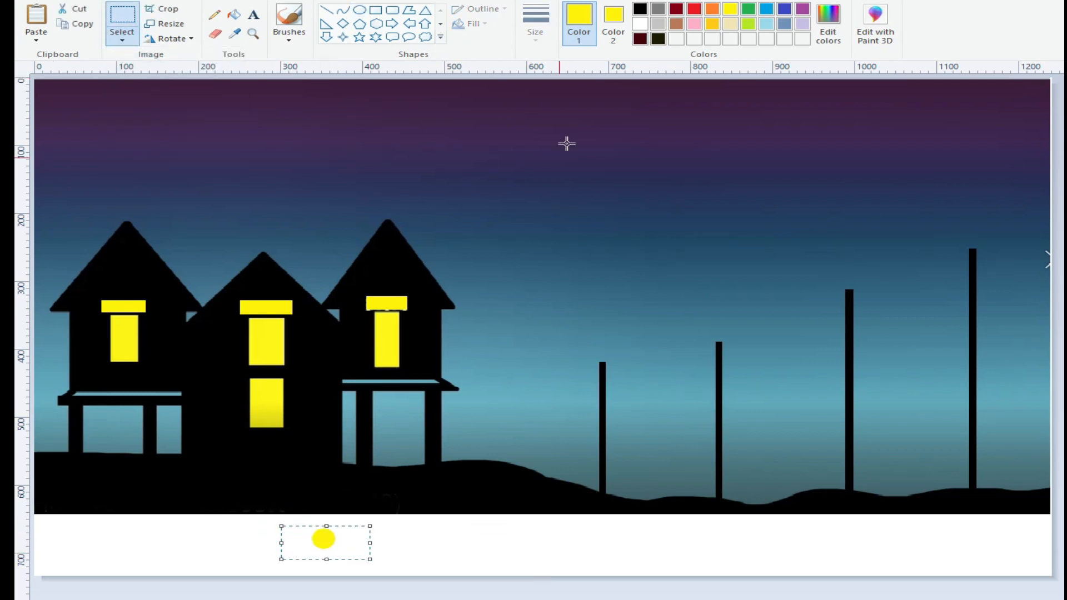
pyautogui.click(613, 22)
pyautogui.click(639, 23)
pyautogui.moveTo(324, 538); pyautogui.dragTo(601, 349)
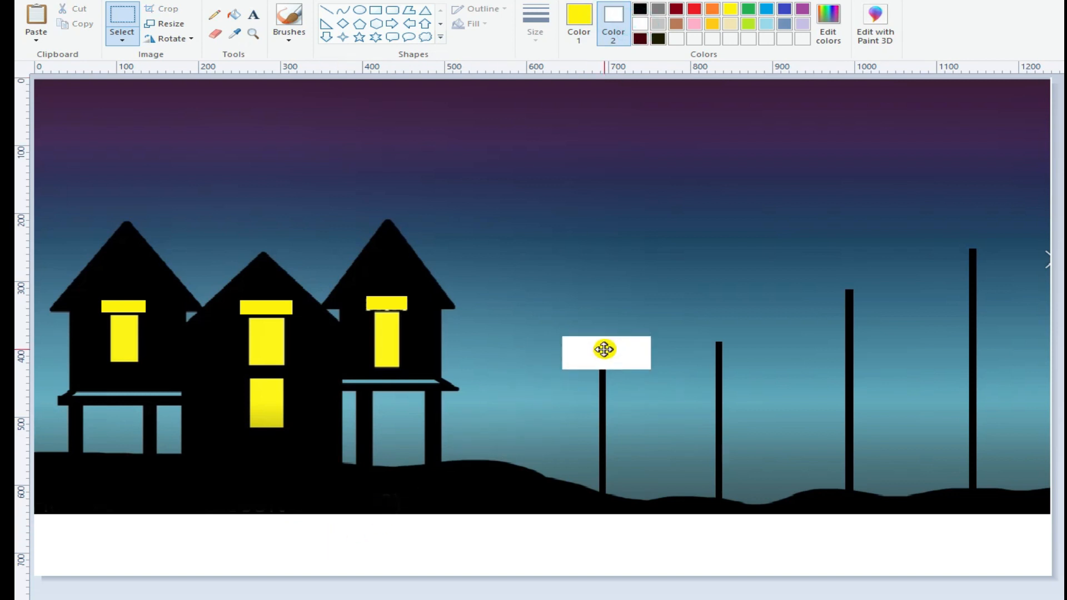
pyautogui.click(122, 40)
pyautogui.click(145, 162)
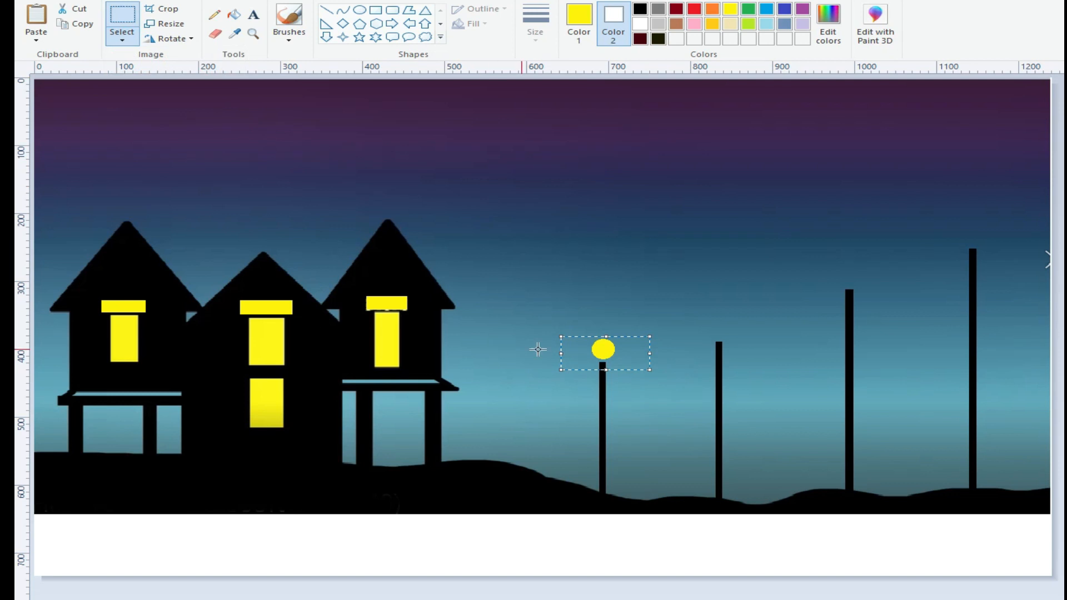
pyautogui.moveTo(603, 348); pyautogui.dragTo(412, 547)
pyautogui.click(496, 536)
# Fill the spare circle on the white strip with black
pyautogui.click(579, 23)
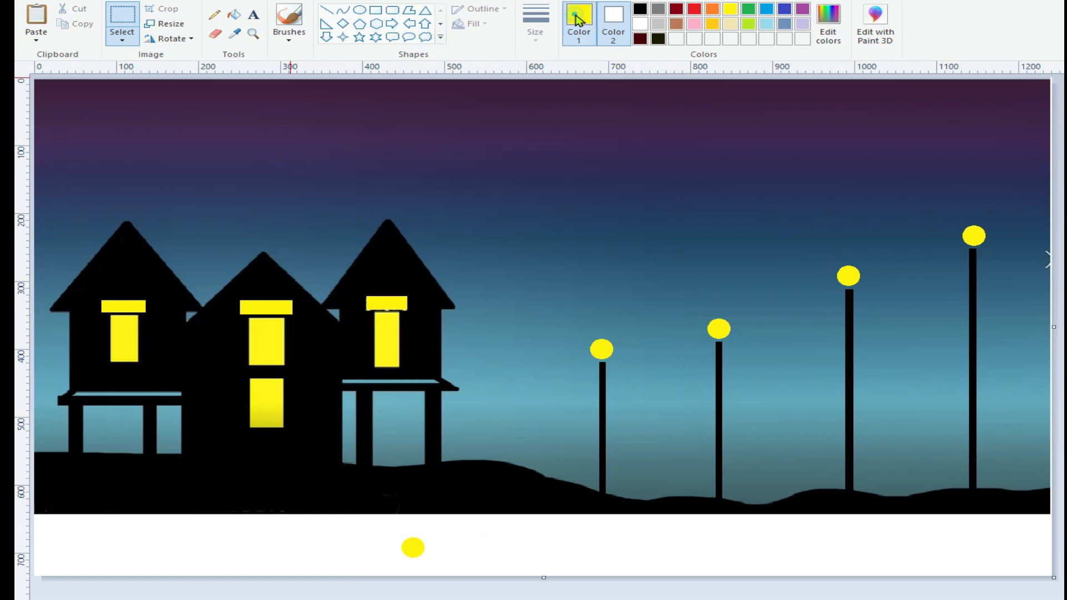
pyautogui.click(640, 9)
pyautogui.click(234, 15)
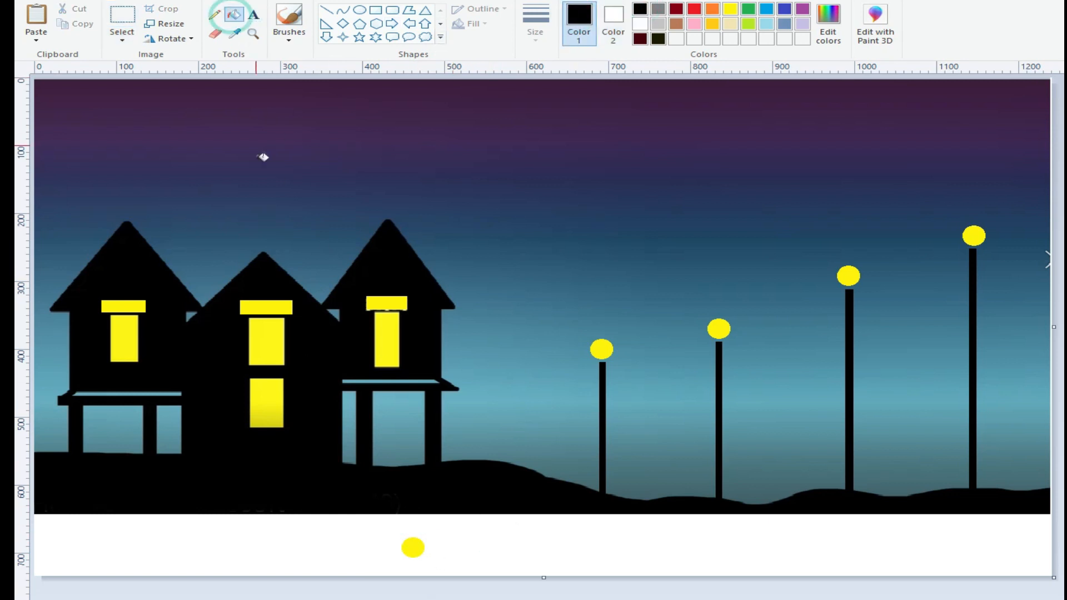
pyautogui.click(414, 546)
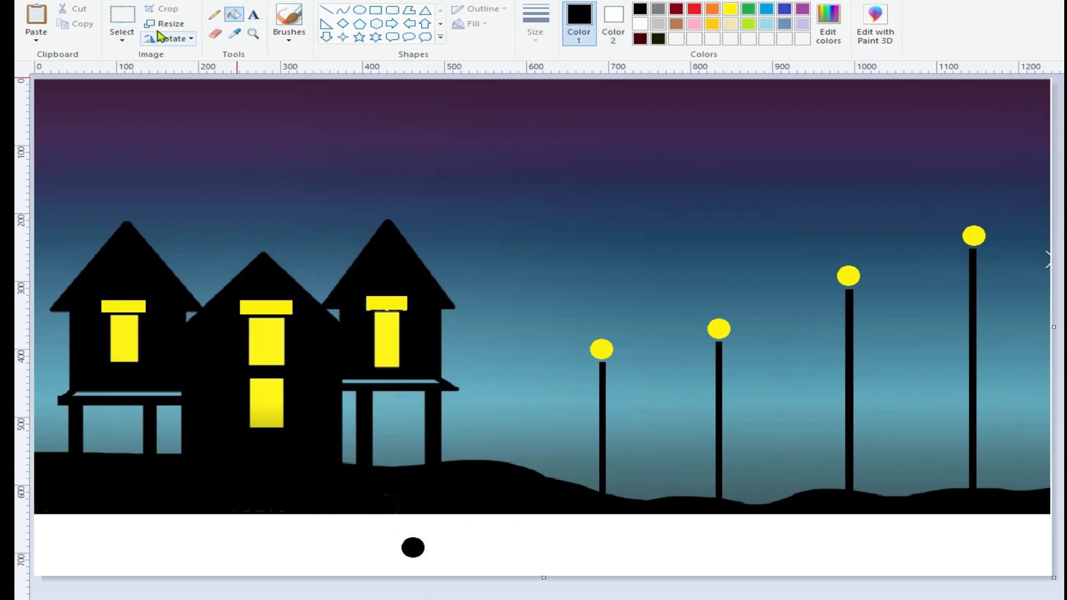
# Shrink the black circle on the white strip into a narrower, slightly upright oval
pyautogui.click(123, 37)
pyautogui.click(146, 70)
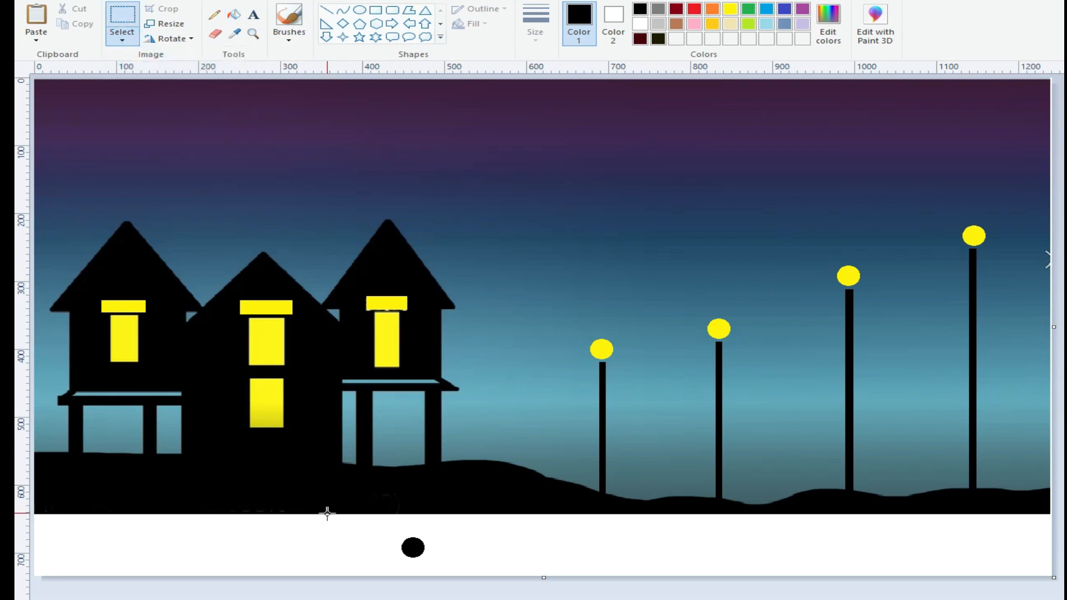
pyautogui.moveTo(361, 524); pyautogui.dragTo(477, 573)
pyautogui.moveTo(477, 523); pyautogui.dragTo(436, 550)
pyautogui.click(474, 547)
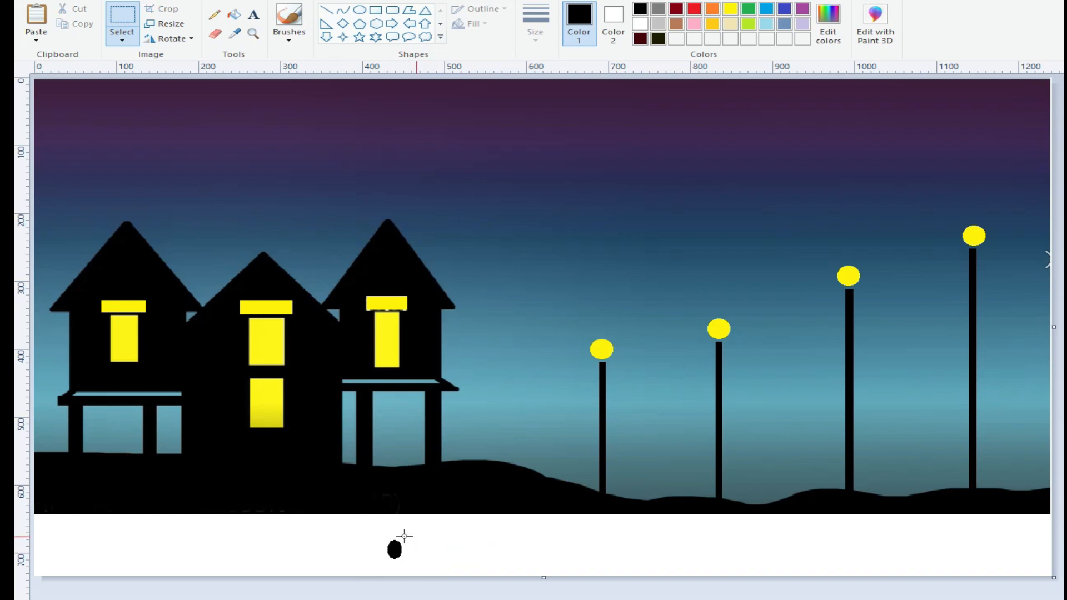
# Place copies of the small black oval where each yellow lamp meets its post, leaving a spare on the white strip
pyautogui.moveTo(352, 528); pyautogui.dragTo(437, 569)
pyautogui.click(488, 546)
pyautogui.moveTo(395, 532); pyautogui.dragTo(602, 361)
pyautogui.press('Escape')
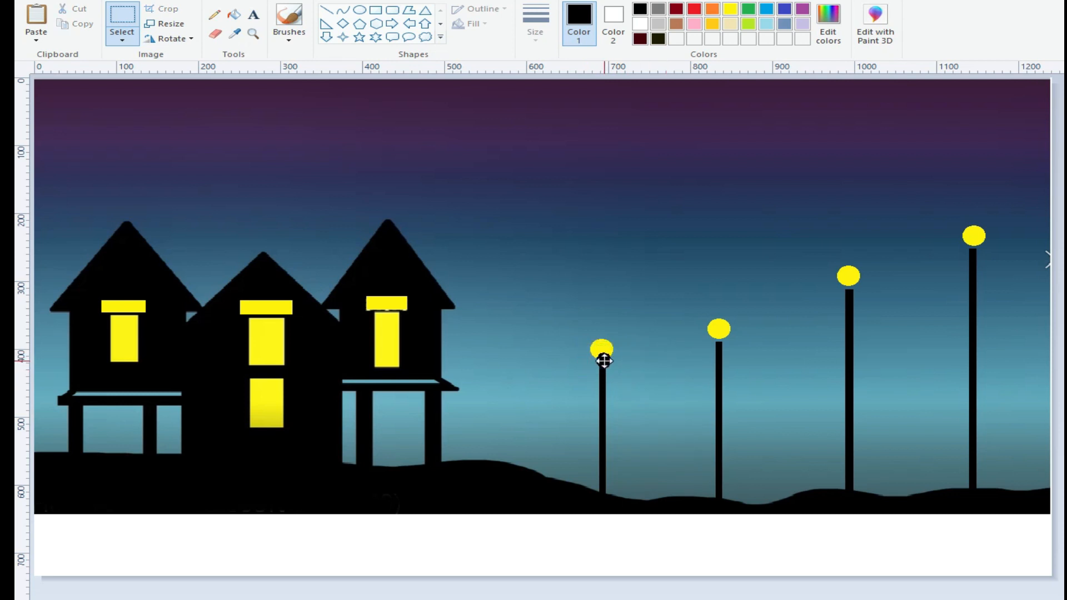
pyautogui.moveTo(720, 342); pyautogui.dragTo(720, 341)
pyautogui.press('Escape')
pyautogui.moveTo(850, 289); pyautogui.dragTo(180, 552)
pyautogui.click(372, 550)
# Set Color 2 to black and choose the rectangle shape
pyautogui.click(613, 22)
pyautogui.click(639, 8)
pyautogui.click(375, 9)
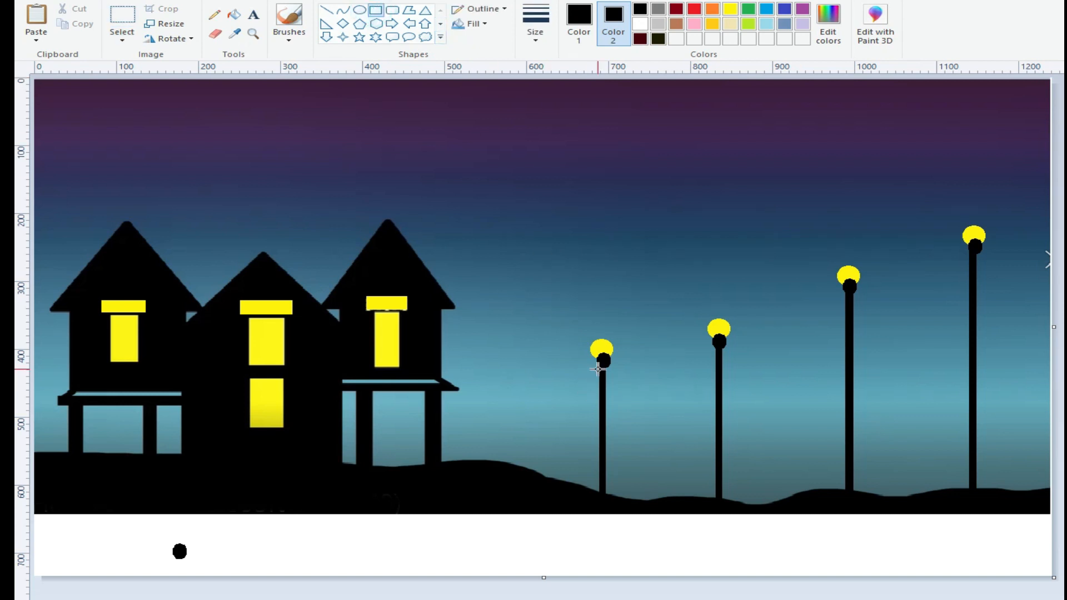
pyautogui.moveTo(597, 367); pyautogui.dragTo(607, 387)
pyautogui.click(723, 384)
pyautogui.click(92, 1)
# Draw a short black rectangular base around the foot of each of the four lamp posts
pyautogui.moveTo(596, 473); pyautogui.dragTo(612, 492)
pyautogui.moveTo(712, 477); pyautogui.dragTo(728, 500)
pyautogui.moveTo(838, 467); pyautogui.dragTo(861, 495)
pyautogui.moveTo(964, 463); pyautogui.dragTo(983, 489)
pyautogui.click(487, 493)
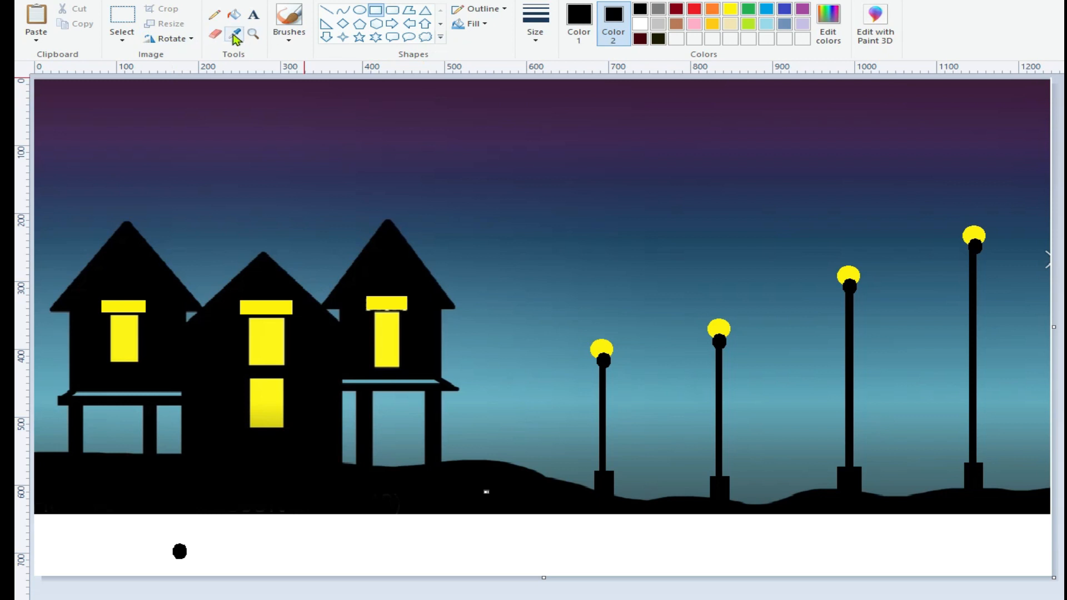
# Sketch two small black grass tufts side by side on the white strip with the Pencil tool
pyautogui.click(215, 15)
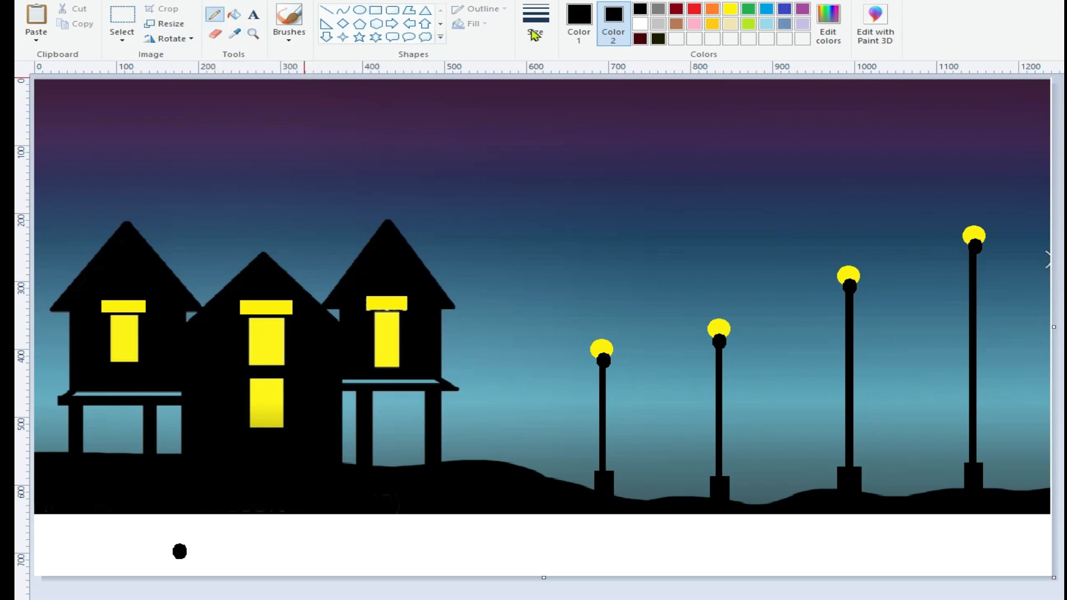
pyautogui.click(290, 37)
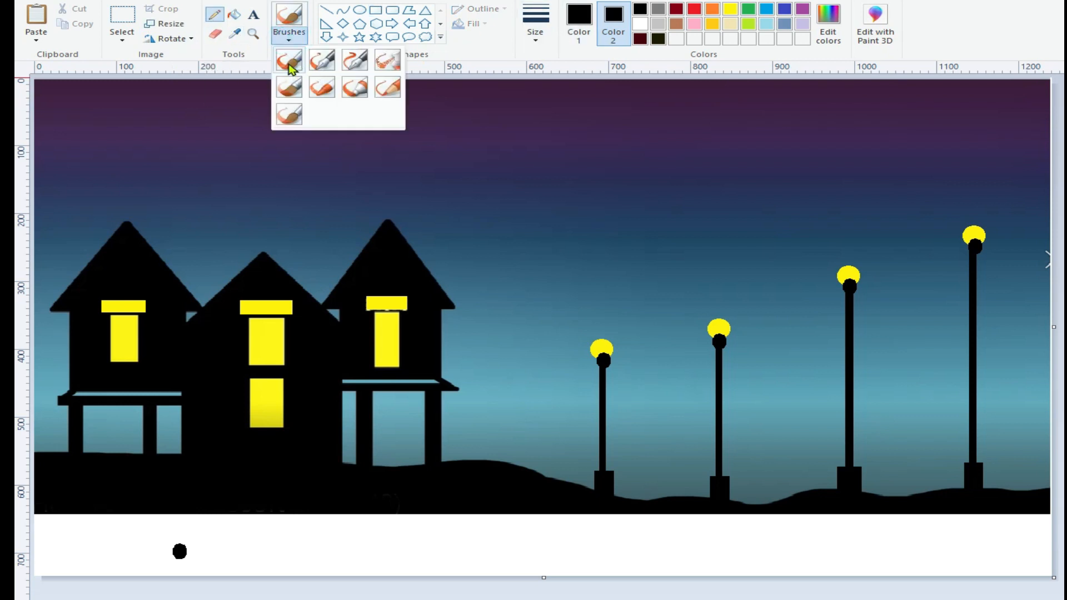
pyautogui.click(214, 14)
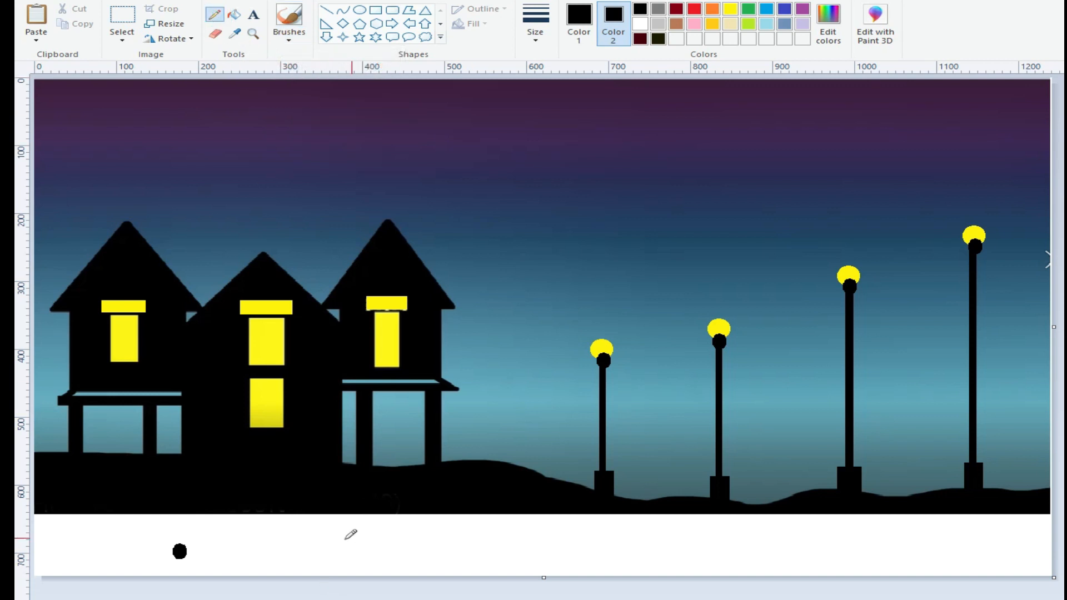
pyautogui.moveTo(333, 531)
pyautogui.mouseDown()
pyautogui.moveTo(344, 537)
pyautogui.moveTo(337, 544)
pyautogui.moveTo(349, 541)
pyautogui.moveTo(334, 543)
pyautogui.mouseUp()
pyautogui.moveTo(433, 543)
pyautogui.mouseDown()
pyautogui.moveTo(456, 550)
pyautogui.moveTo(446, 547)
pyautogui.mouseUp()
pyautogui.moveTo(444, 538)
pyautogui.mouseDown()
pyautogui.moveTo(454, 551)
pyautogui.moveTo(437, 547)
pyautogui.moveTo(459, 555)
pyautogui.mouseUp()
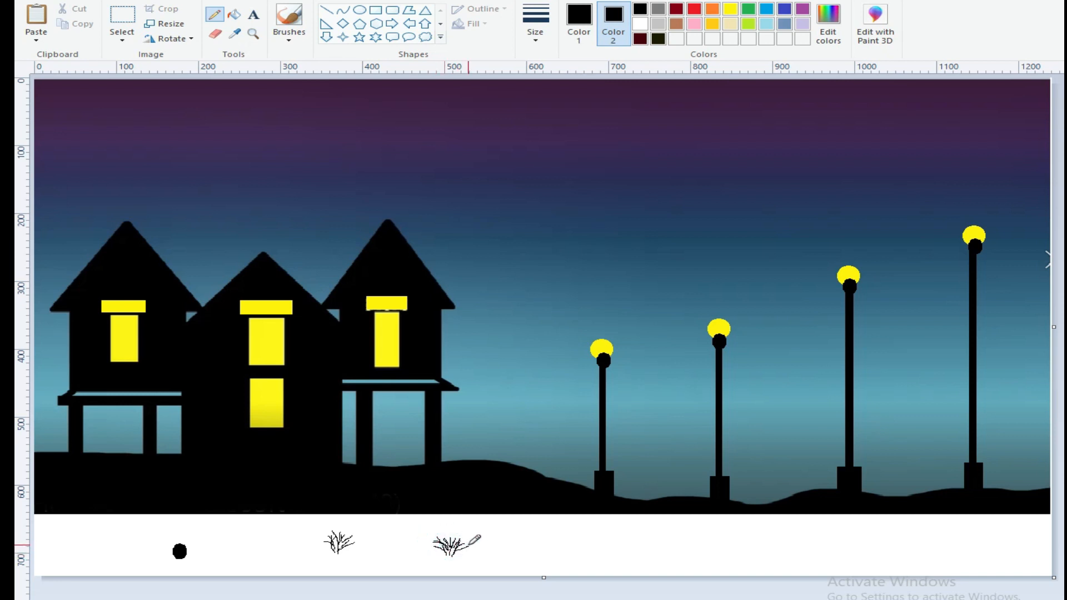
pyautogui.moveTo(468, 551); pyautogui.dragTo(461, 549)
# Place transparent copies of the wider grass tuft beside the lamp posts and the house, and trim the white strip off the canvas
pyautogui.click(640, 23)
pyautogui.click(122, 40)
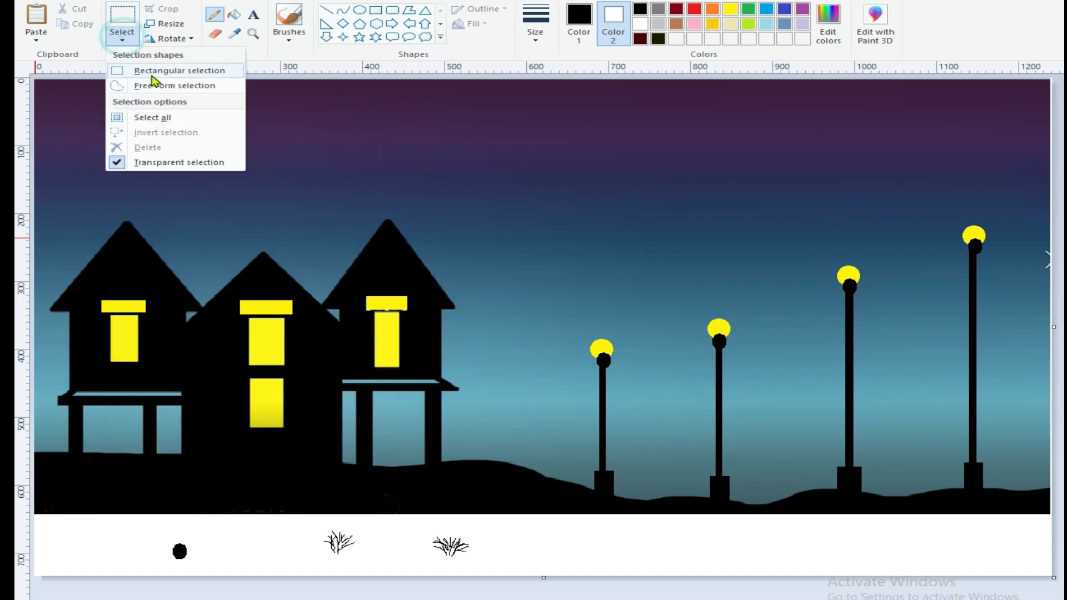
pyautogui.click(161, 72)
pyautogui.moveTo(421, 525)
pyautogui.mouseDown()
pyautogui.moveTo(487, 565)
pyautogui.moveTo(452, 544)
pyautogui.moveTo(553, 470)
pyautogui.moveTo(693, 493)
pyautogui.moveTo(995, 480)
pyautogui.moveTo(447, 453)
pyautogui.moveTo(57, 450)
pyautogui.mouseUp()
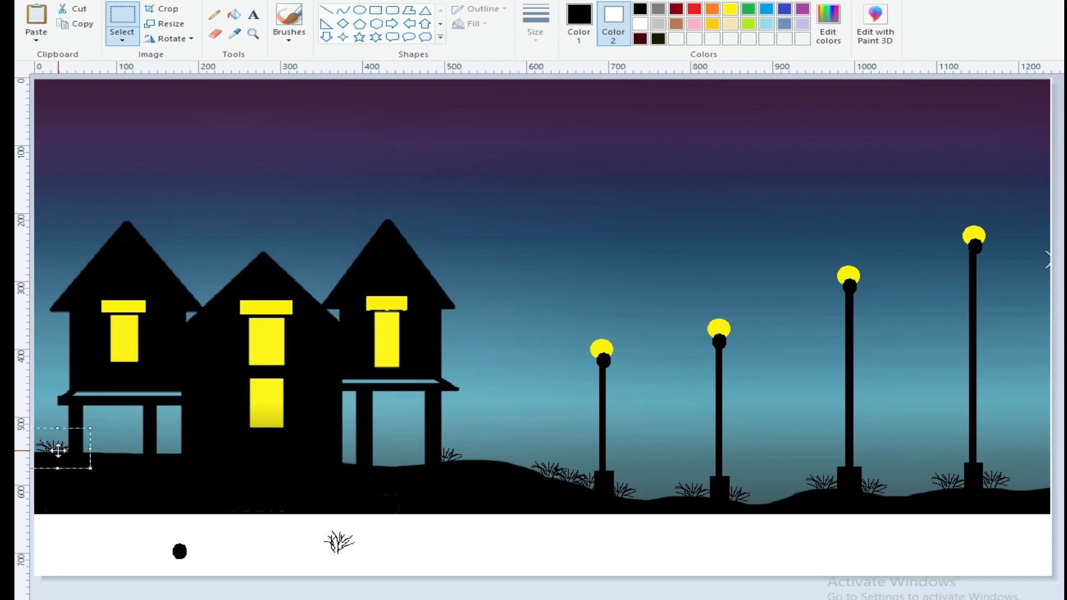
pyautogui.click(402, 546)
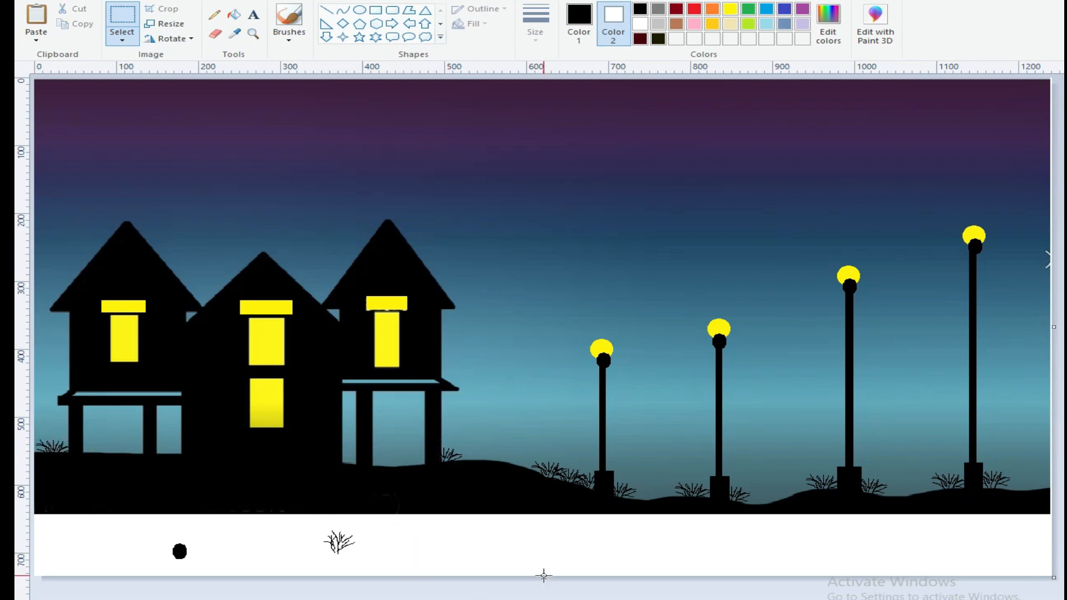
pyautogui.moveTo(544, 577); pyautogui.dragTo(556, 513)
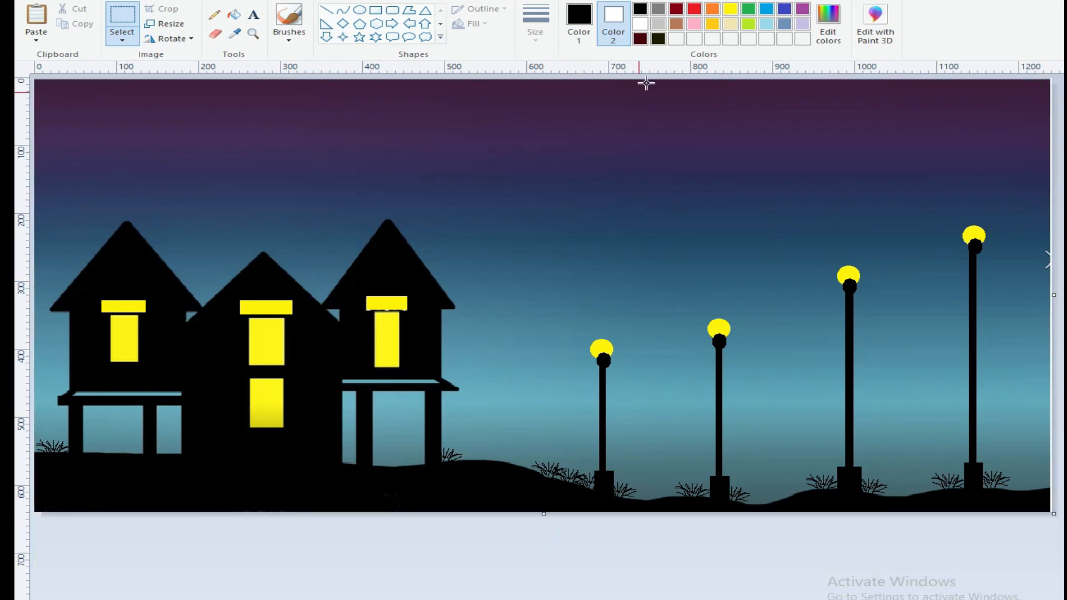
# Draw a white oval moon about 140 px wide high in the sky between the house and the lamp posts
pyautogui.click(579, 23)
pyautogui.click(641, 23)
pyautogui.click(359, 9)
pyautogui.moveTo(473, 96); pyautogui.dragTo(577, 176)
pyautogui.moveTo(564, 178); pyautogui.dragTo(556, 184)
pyautogui.moveTo(623, 145); pyautogui.dragTo(623, 139)
pyautogui.click(465, 146)
# Dot three tiny white stars in the sky above the house with the Pencil tool
pyautogui.click(215, 15)
pyautogui.click(252, 116)
pyautogui.click(328, 102)
pyautogui.click(331, 130)
# Scatter larger white stars across the whole sky around the moon, house and lamps with a thicker pencil size
pyautogui.click(536, 23)
pyautogui.click(538, 85)
pyautogui.click(182, 127)
pyautogui.click(94, 93)
pyautogui.click(72, 143)
pyautogui.click(63, 184)
pyautogui.click(140, 168)
pyautogui.click(385, 104)
pyautogui.click(376, 142)
pyautogui.click(487, 95)
pyautogui.click(480, 138)
pyautogui.click(715, 188)
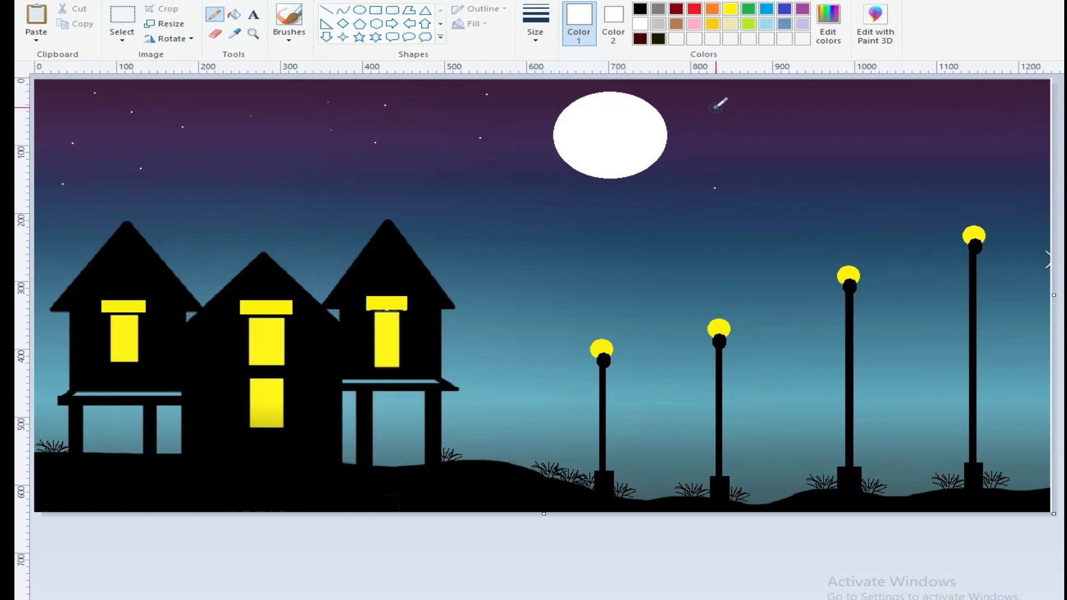
pyautogui.click(882, 86)
pyautogui.click(891, 141)
pyautogui.click(808, 157)
pyautogui.click(788, 182)
pyautogui.click(779, 212)
pyautogui.click(800, 114)
pyautogui.click(825, 130)
pyautogui.click(1037, 112)
pyautogui.click(1024, 152)
pyautogui.click(969, 167)
pyautogui.click(970, 106)
pyautogui.click(998, 139)
pyautogui.click(1011, 154)
pyautogui.click(871, 213)
pyautogui.click(574, 235)
pyautogui.click(537, 189)
pyautogui.click(527, 124)
pyautogui.click(545, 98)
pyautogui.click(412, 86)
pyautogui.click(299, 100)
pyautogui.click(202, 132)
pyautogui.click(206, 179)
pyautogui.click(183, 209)
pyautogui.click(101, 201)
pyautogui.click(51, 236)
pyautogui.click(228, 163)
pyautogui.click(297, 118)
pyautogui.click(288, 154)
pyautogui.click(445, 158)
pyautogui.click(452, 155)
pyautogui.click(449, 147)
pyautogui.click(463, 151)
pyautogui.click(509, 241)
pyautogui.click(490, 239)
pyautogui.click(763, 228)
pyautogui.click(726, 248)
pyautogui.click(745, 262)
pyautogui.click(781, 284)
pyautogui.click(937, 305)
pyautogui.click(935, 321)
pyautogui.click(908, 313)
pyautogui.click(1018, 309)
pyautogui.click(1032, 338)
pyautogui.click(613, 269)
pyautogui.click(661, 193)
pyautogui.click(669, 195)
pyautogui.click(682, 79)
pyautogui.click(699, 88)
pyautogui.click(221, 105)
pyautogui.click(104, 102)
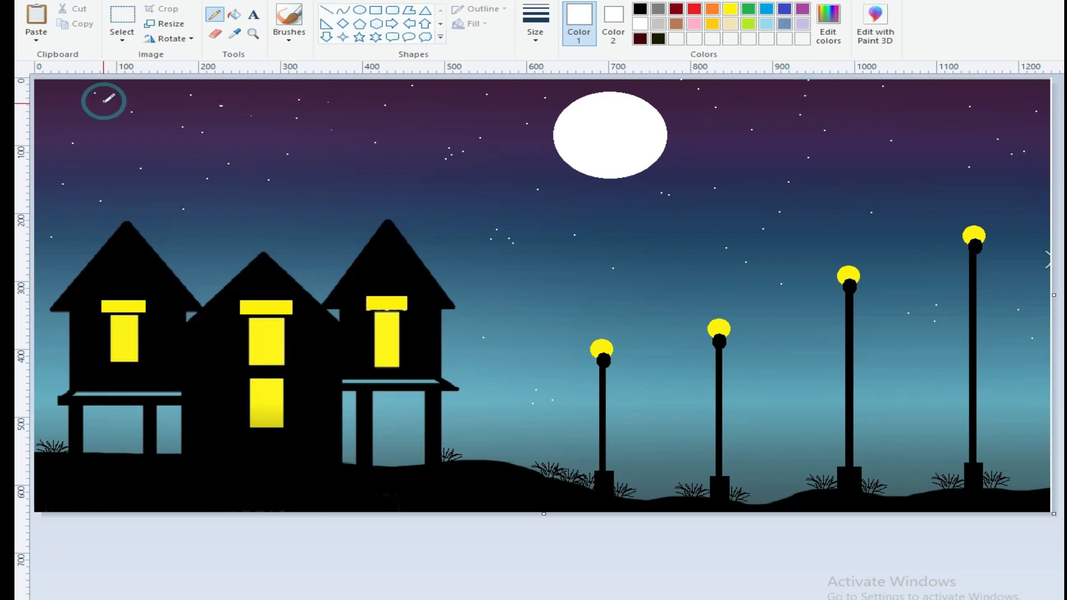
# Dot more tiny white stars in the sky above the house with the Pencil tool
pyautogui.click(351, 90)
pyautogui.click(357, 96)
pyautogui.click(206, 84)
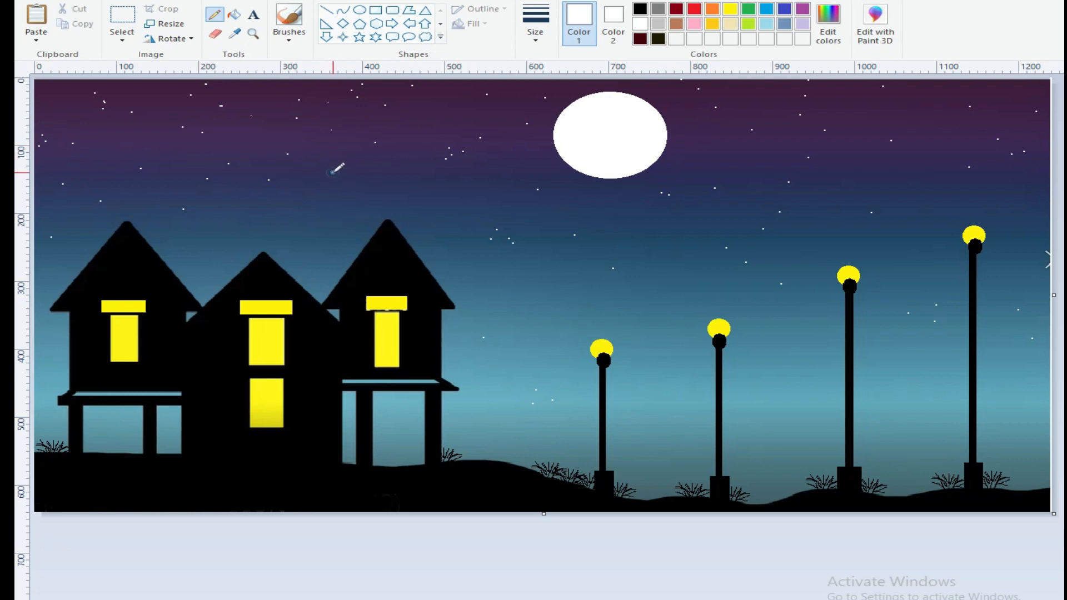
pyautogui.click(225, 204)
pyautogui.click(229, 213)
# Draw small white five-pointed stars above the house, beyond the moon and near the house's outer roof with the star shape
pyautogui.click(360, 37)
pyautogui.click(487, 11)
pyautogui.click(479, 24)
pyautogui.moveTo(241, 119); pyautogui.dragTo(252, 127)
pyautogui.click(413, 121)
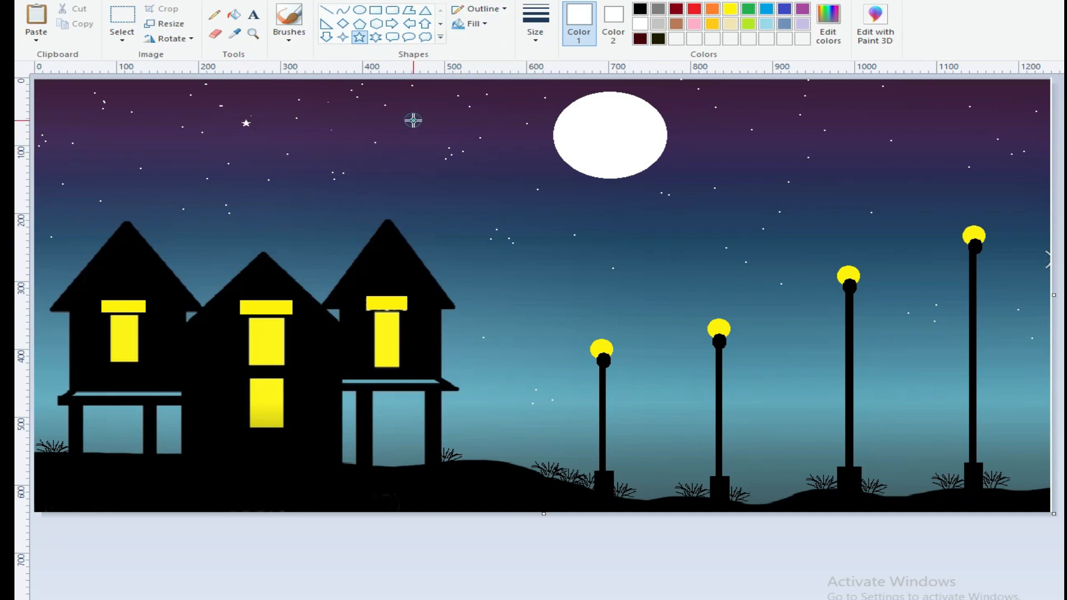
pyautogui.moveTo(811, 114); pyautogui.dragTo(824, 129)
pyautogui.click(96, 189)
pyautogui.moveTo(102, 195); pyautogui.dragTo(102, 196)
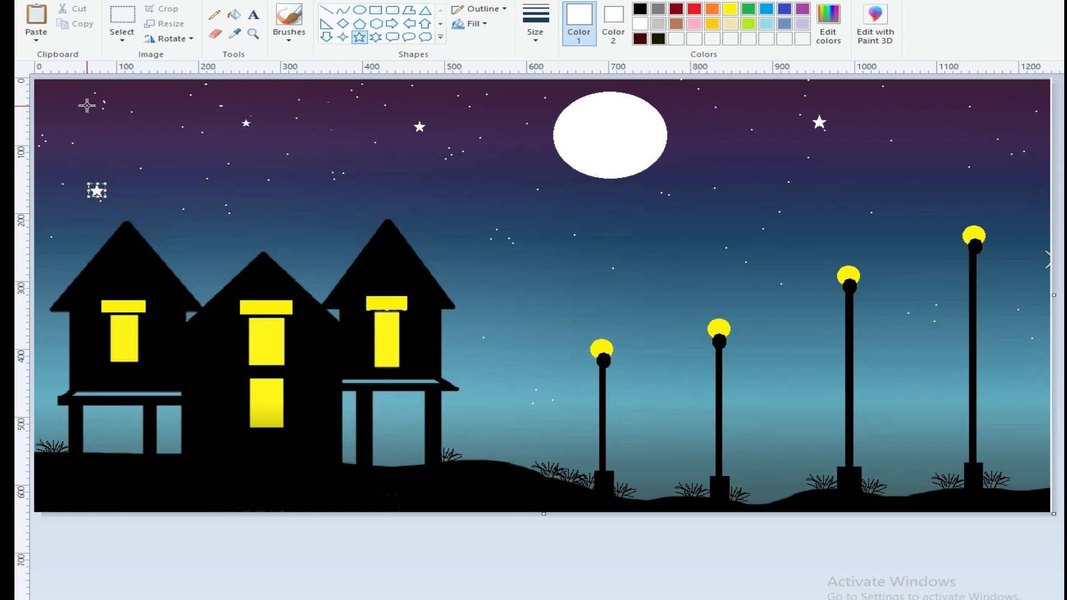
# Add more white five-pointed stars of varied sizes around the moon, above the house and over the street lamps
pyautogui.moveTo(974, 127); pyautogui.dragTo(988, 143)
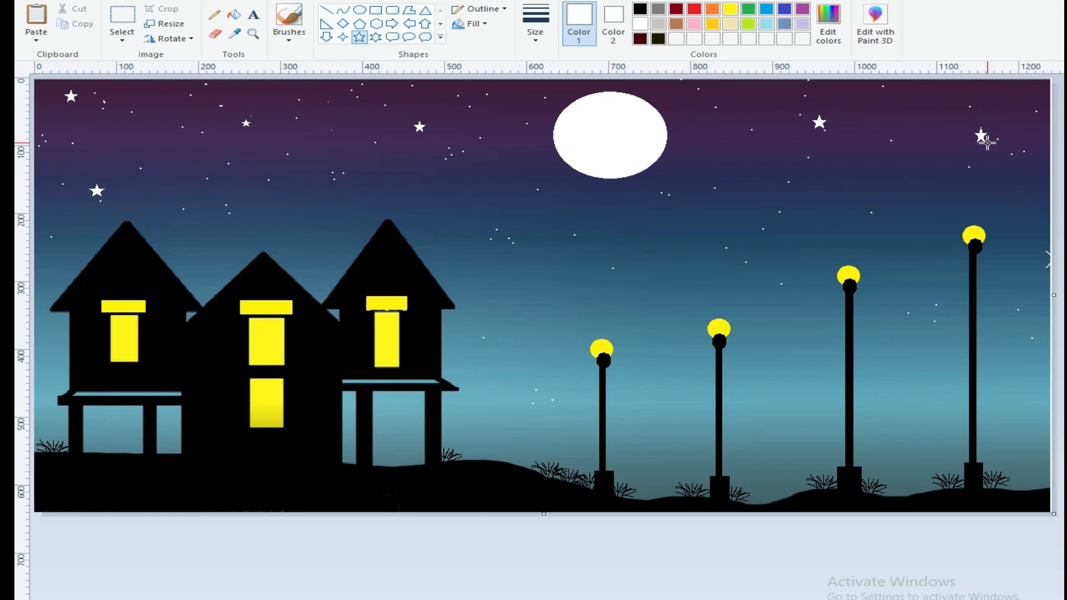
pyautogui.moveTo(449, 217); pyautogui.dragTo(458, 225)
pyautogui.moveTo(732, 101); pyautogui.dragTo(744, 116)
pyautogui.click(261, 165)
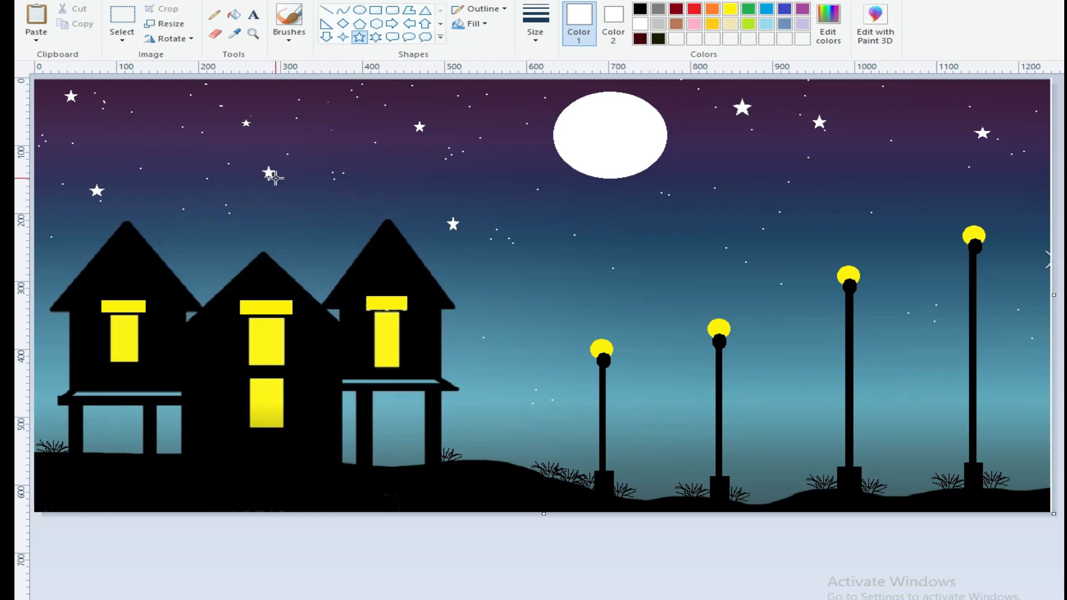
pyautogui.moveTo(346, 94); pyautogui.dragTo(360, 109)
pyautogui.moveTo(529, 90); pyautogui.dragTo(540, 102)
pyautogui.click(728, 222)
pyautogui.moveTo(727, 221); pyautogui.dragTo(738, 232)
pyautogui.moveTo(1012, 179); pyautogui.dragTo(1023, 190)
pyautogui.click(890, 92)
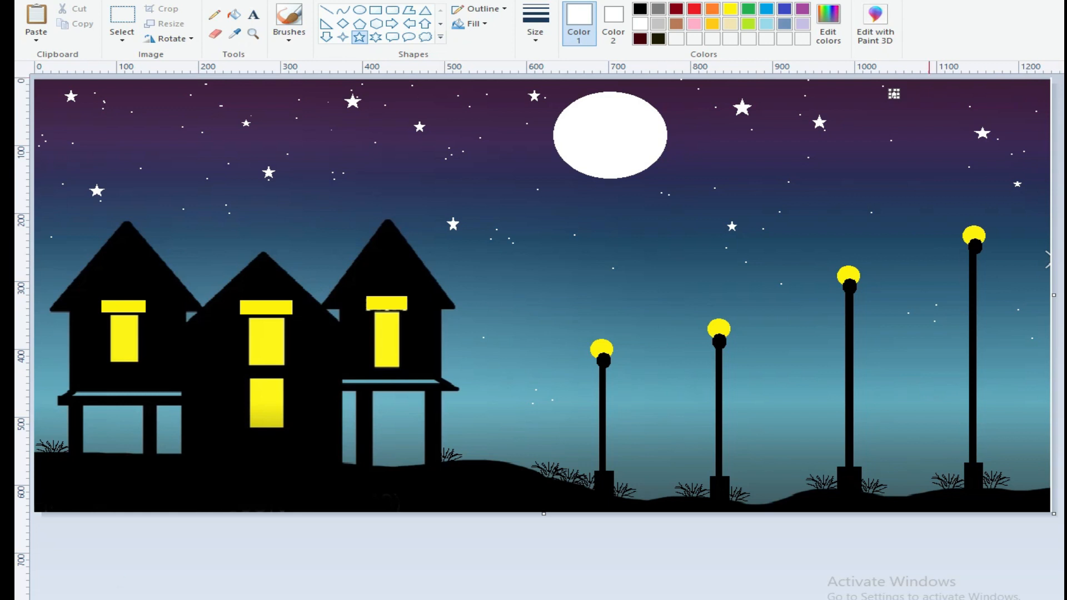
pyautogui.rightClick(909, 567)
pyautogui.click(905, 577)
pyautogui.click(289, 31)
pyautogui.click(286, 61)
pyautogui.click(536, 25)
pyautogui.click(548, 62)
# Paint thin black grass blades along the ground from the house to the second lamp post with a different brush
pyautogui.click(289, 39)
pyautogui.click(289, 114)
pyautogui.click(536, 28)
pyautogui.click(539, 65)
pyautogui.click(640, 9)
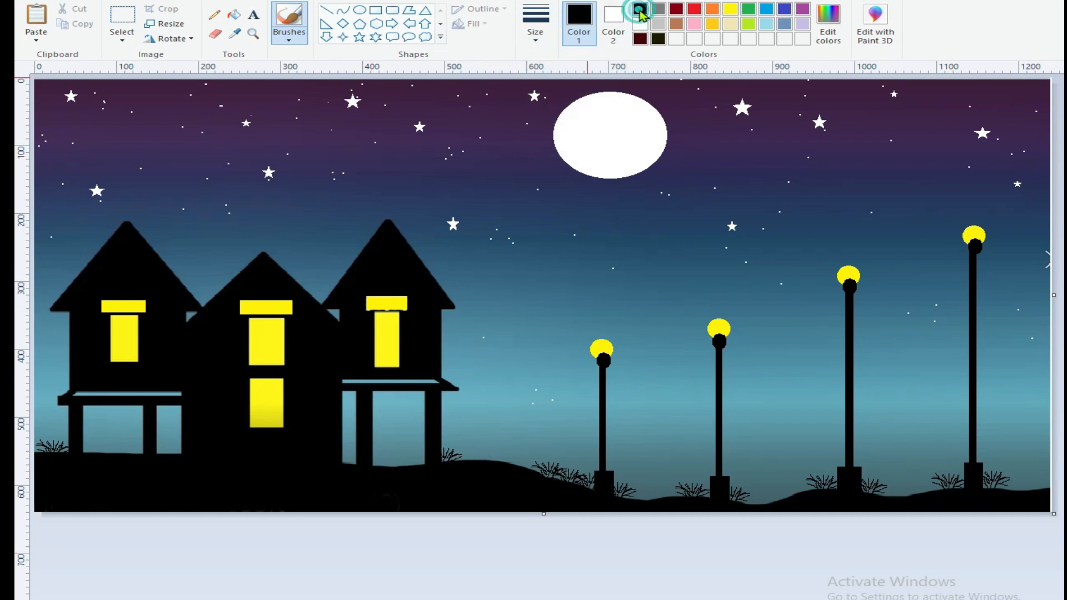
pyautogui.moveTo(478, 461)
pyautogui.mouseDown()
pyautogui.moveTo(481, 448)
pyautogui.moveTo(570, 464)
pyautogui.moveTo(588, 493)
pyautogui.moveTo(644, 498)
pyautogui.mouseUp()
pyautogui.moveTo(650, 488); pyautogui.dragTo(649, 500)
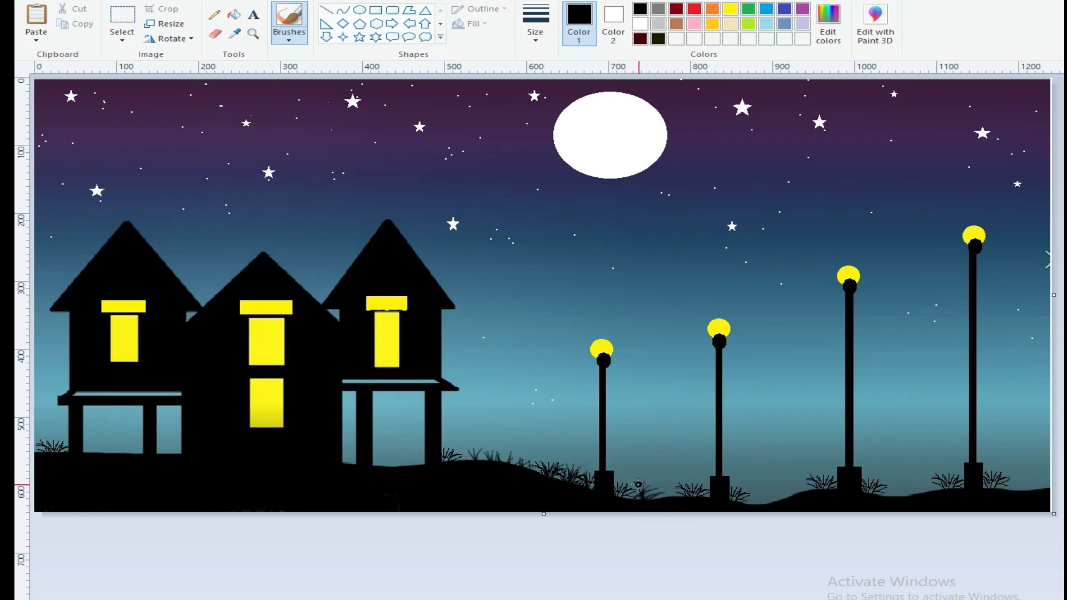
pyautogui.moveTo(650, 485); pyautogui.dragTo(645, 497)
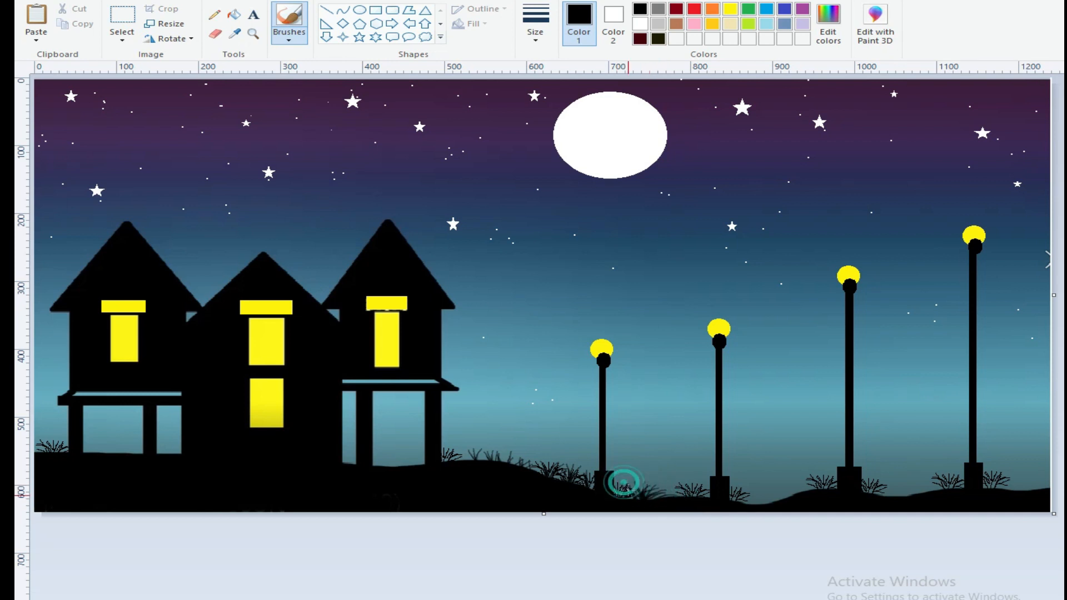
pyautogui.click(659, 486)
pyautogui.click(673, 488)
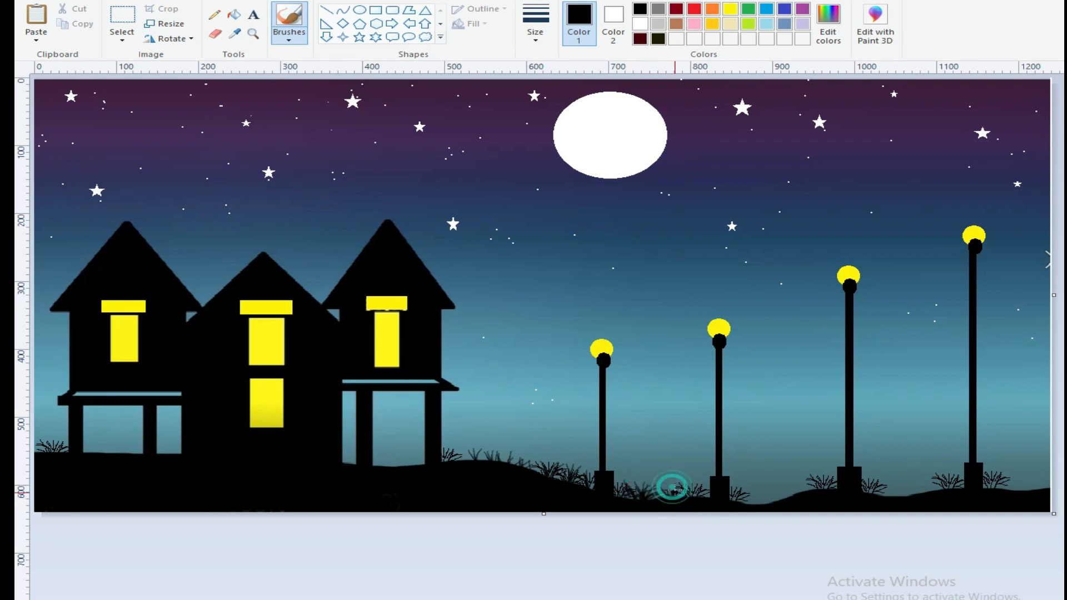
# Paint black grass blades between the remaining lamp posts, at the ground's far end and on the house's outer side
pyautogui.click(769, 493)
pyautogui.click(778, 500)
pyautogui.moveTo(775, 489); pyautogui.dragTo(766, 503)
pyautogui.moveTo(755, 493)
pyautogui.mouseDown()
pyautogui.moveTo(790, 499)
pyautogui.moveTo(756, 502)
pyautogui.mouseUp()
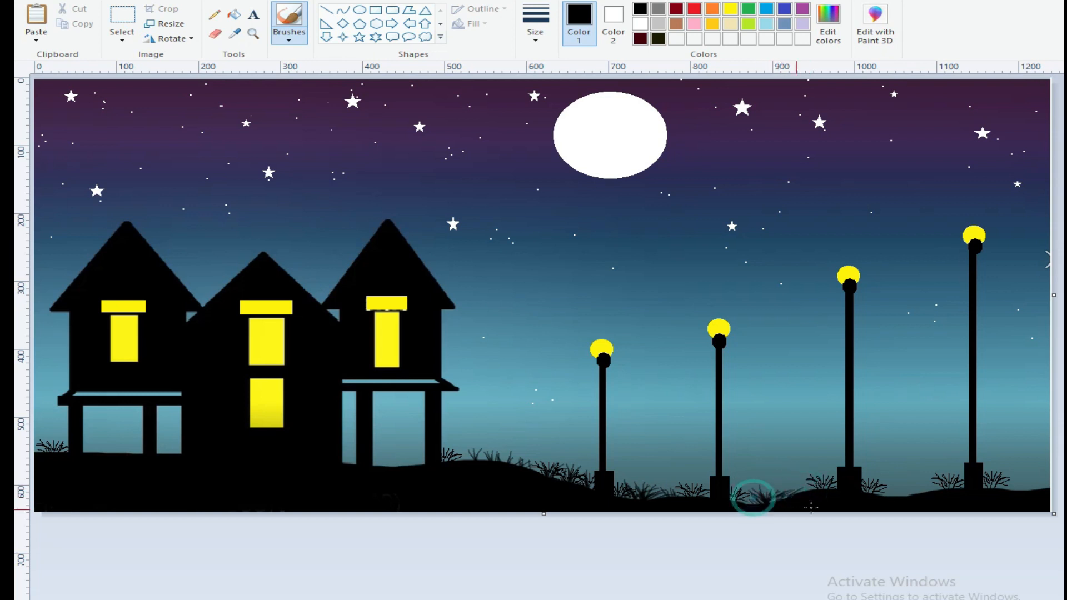
pyautogui.moveTo(903, 490)
pyautogui.mouseDown()
pyautogui.moveTo(938, 491)
pyautogui.moveTo(919, 479)
pyautogui.mouseUp()
pyautogui.moveTo(1025, 476); pyautogui.dragTo(1015, 485)
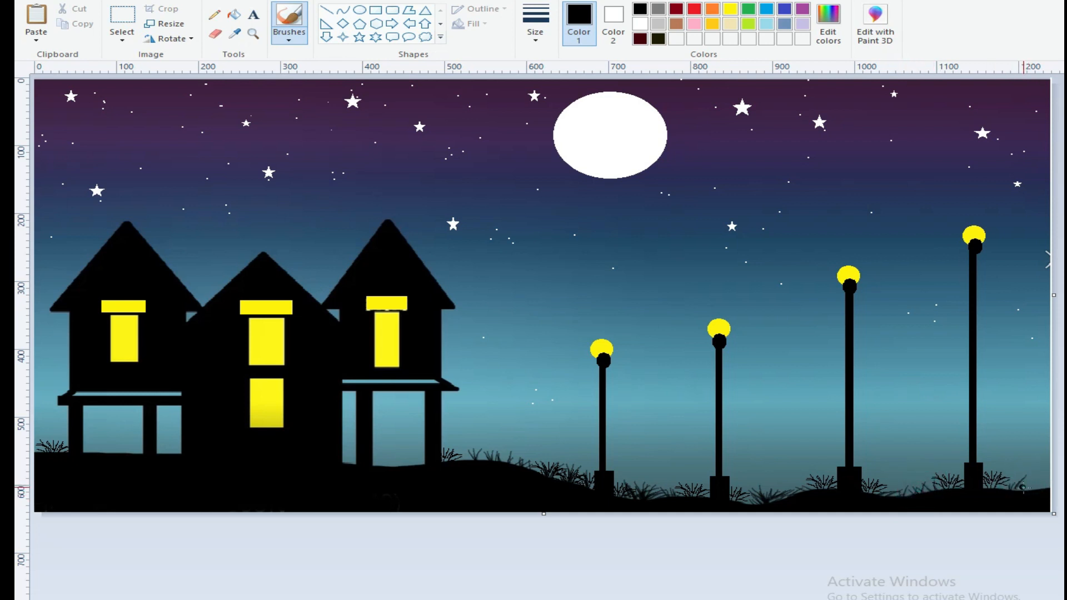
pyautogui.moveTo(39, 440)
pyautogui.mouseDown()
pyautogui.moveTo(60, 458)
pyautogui.moveTo(52, 449)
pyautogui.mouseUp()
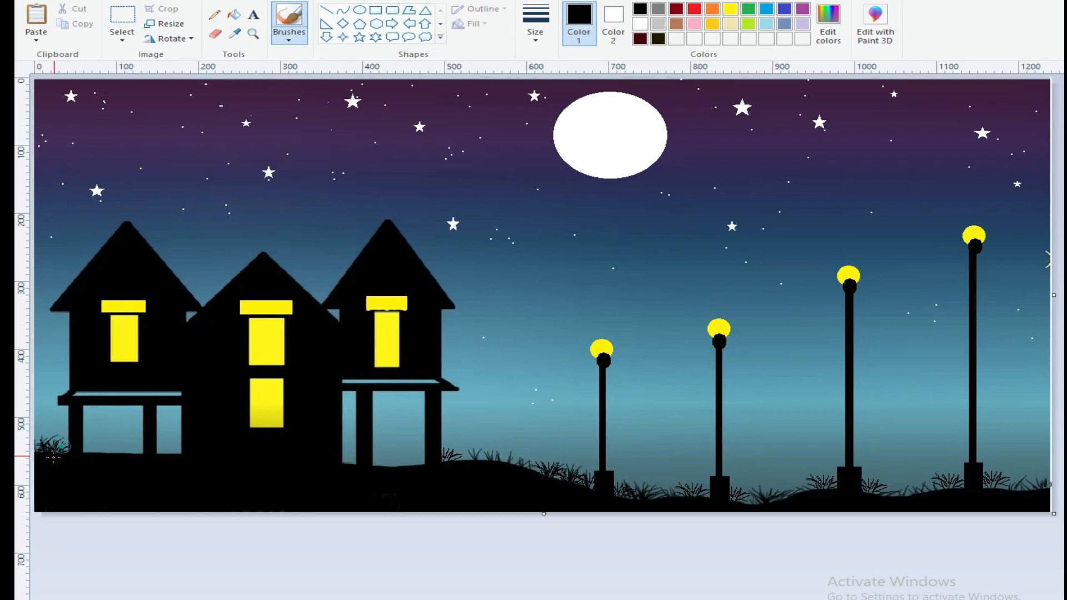